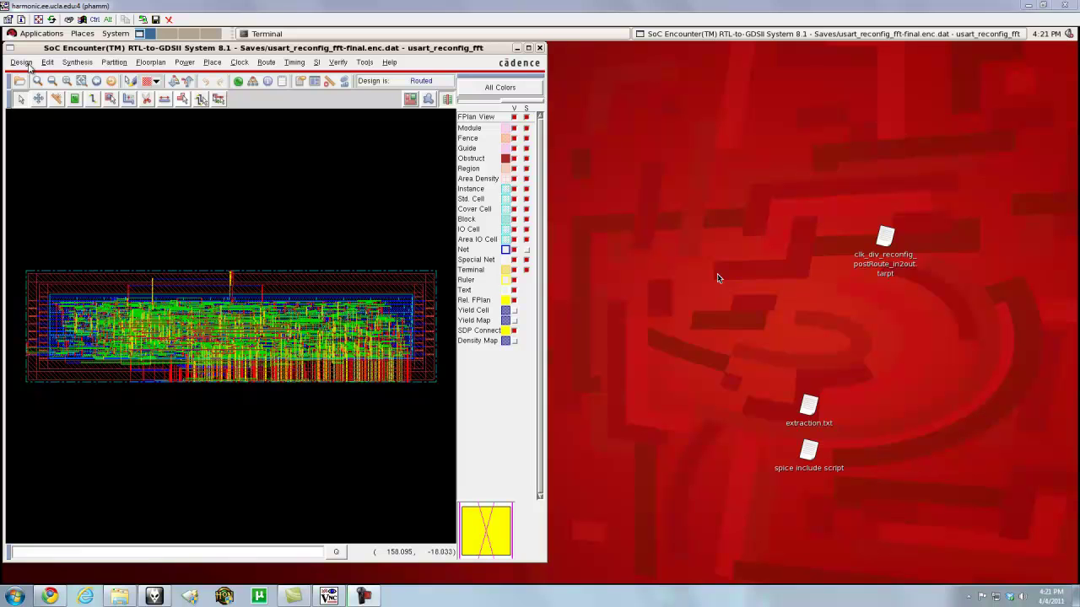
{"action": "left_click", "coordinate": [27, 66]}
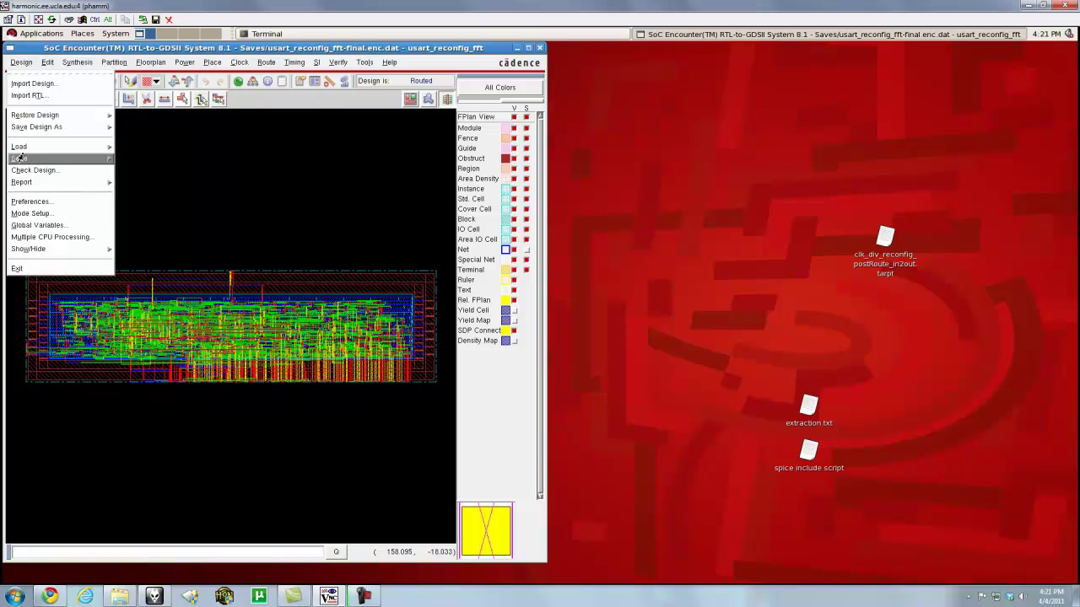
{"action": "mouse_move", "coordinate": [19, 159]}
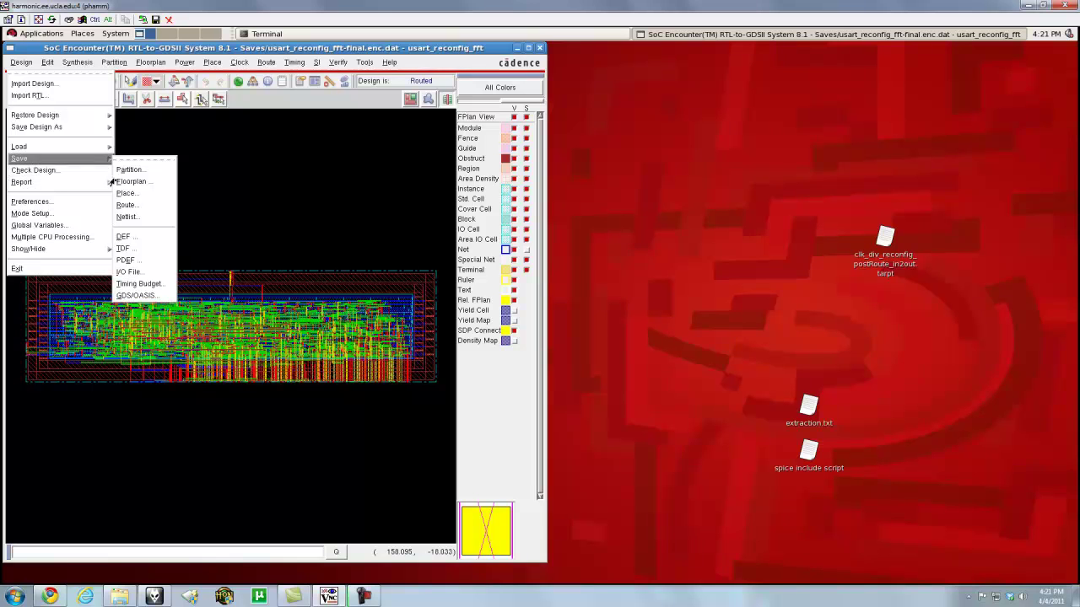
{"action": "left_click", "coordinate": [124, 296]}
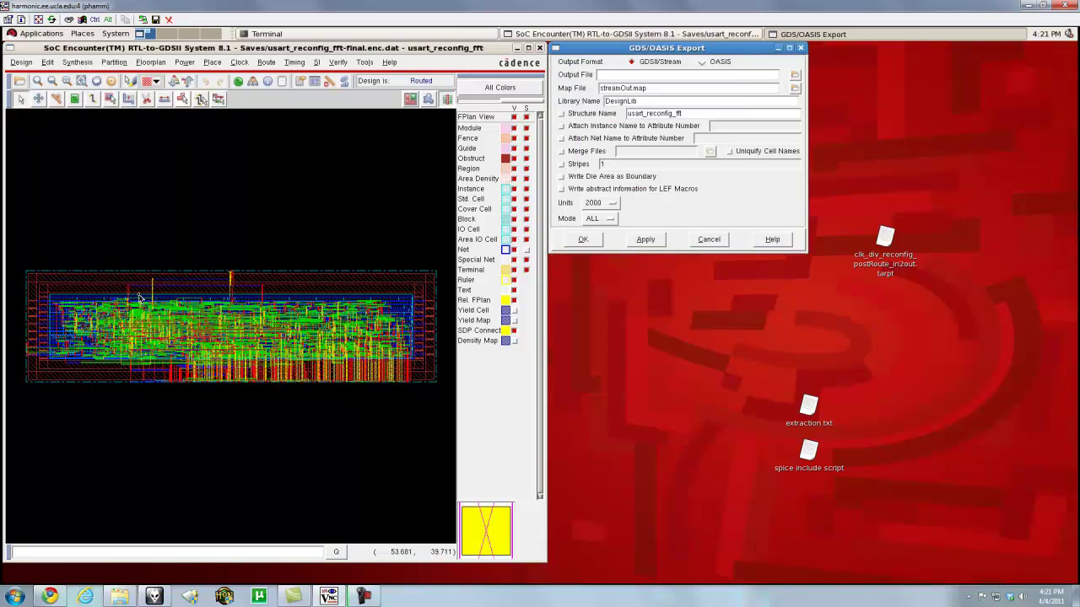
{"action": "left_click", "coordinate": [706, 240]}
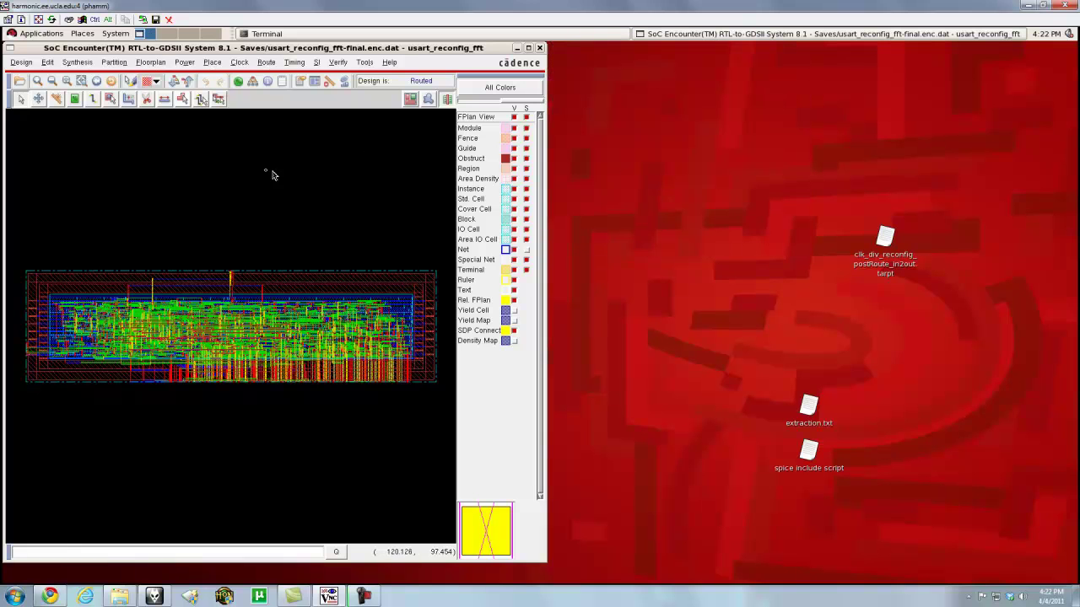
Step: Switch to the second workspace, open a terminal there and source the 81FrankSetup script
{"action": "left_click", "coordinate": [168, 34]}
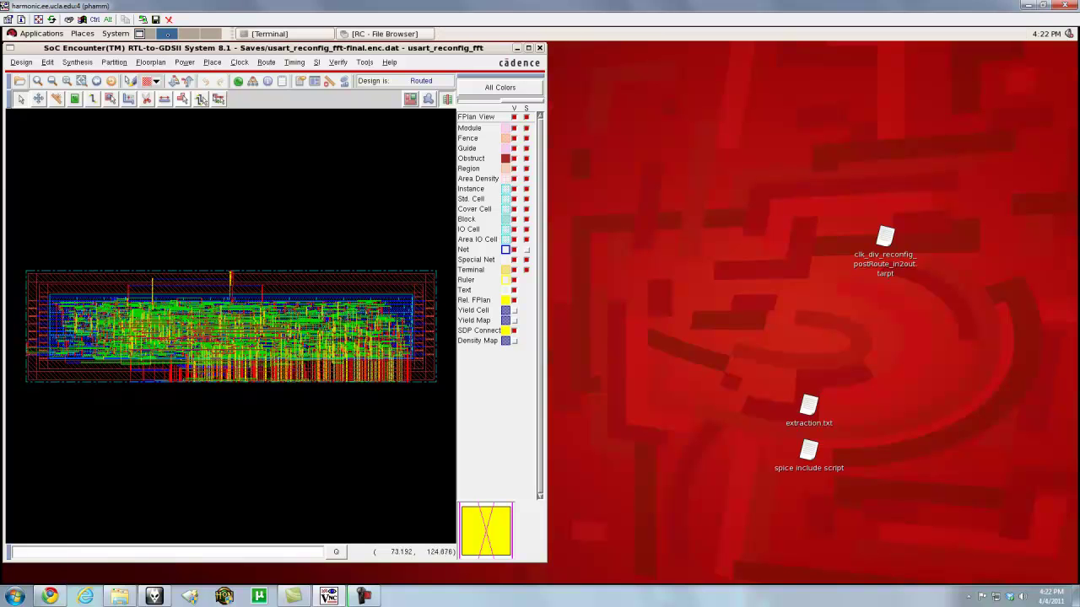
{"action": "key", "text": "ctrl+alt+d"}
{"action": "right_click", "coordinate": [436, 158]}
{"action": "left_click", "coordinate": [473, 212]}
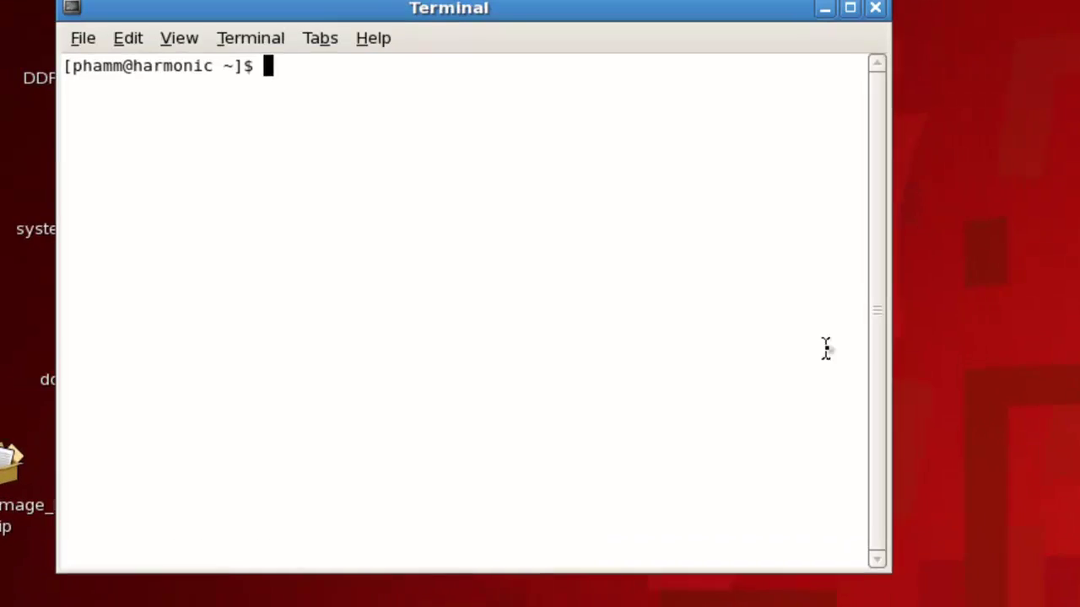
{"action": "type", "text": "source 8"}
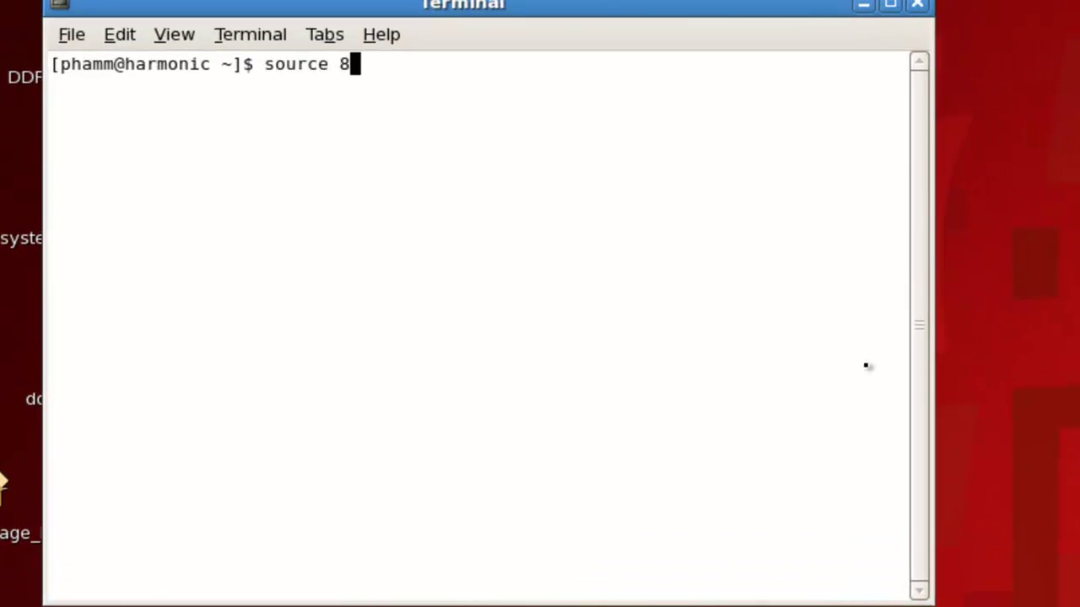
{"action": "type", "text": "2"}
{"action": "key", "text": "Tab"}
{"action": "key", "text": "Return"}
Step: Change to the ICFB_Baseband directory inside the user's own folder under /w/mfc/healicsproj/BB
{"action": "type", "text": "cd /w/mf"}
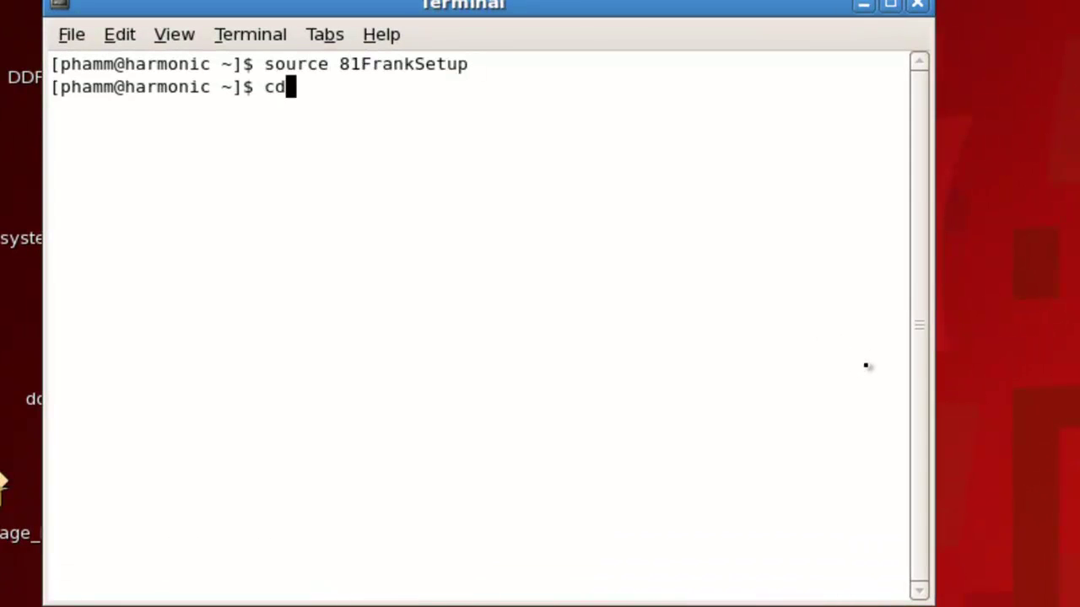
{"action": "type", "text": "c/hea"}
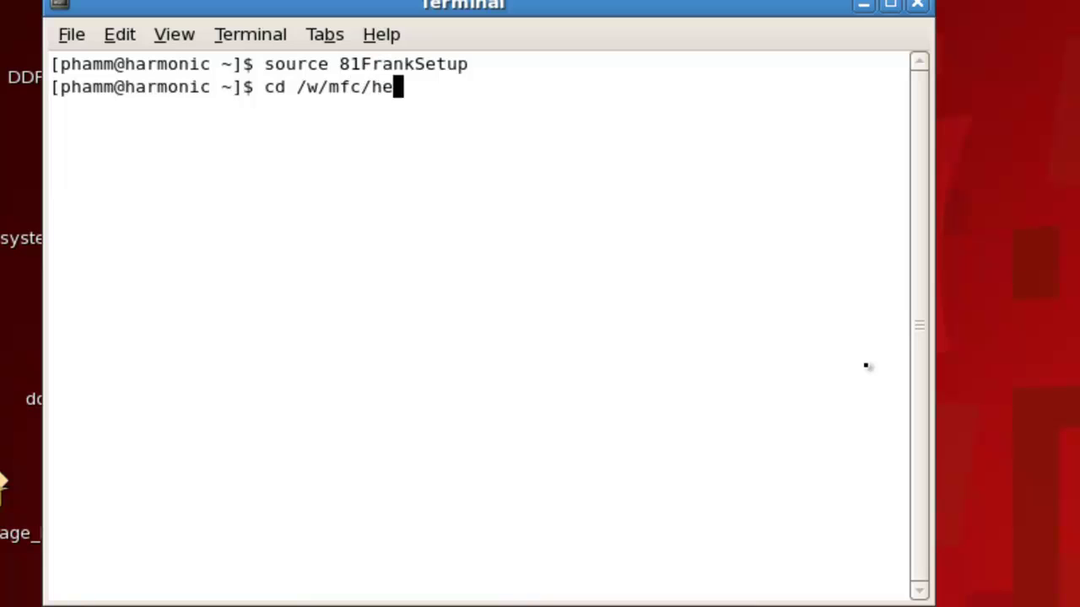
{"action": "key", "text": "Tab"}
{"action": "type", "text": "B"}
{"action": "key", "text": "Tab"}
{"action": "type", "text": "mpham"}
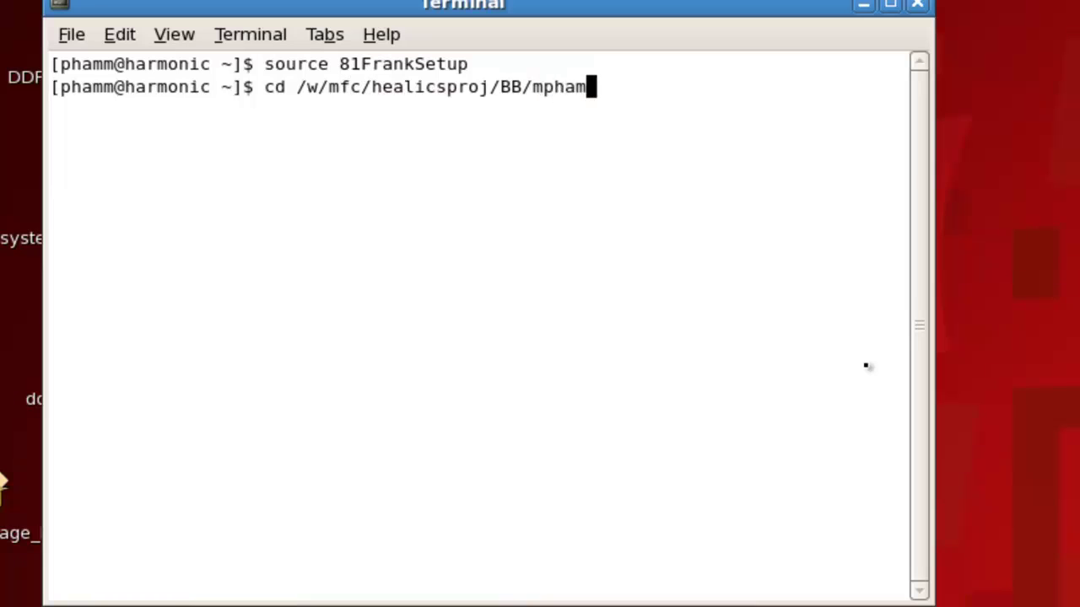
{"action": "type", "text": "/IC"}
{"action": "key", "text": "Tab"}
{"action": "type", "text": "B"}
{"action": "key", "text": "Tab"}
{"action": "key", "text": "Return"}
Step: Start icfb as a background process and clear away the terminal and the What's New window
{"action": "type", "text": "icfb "}
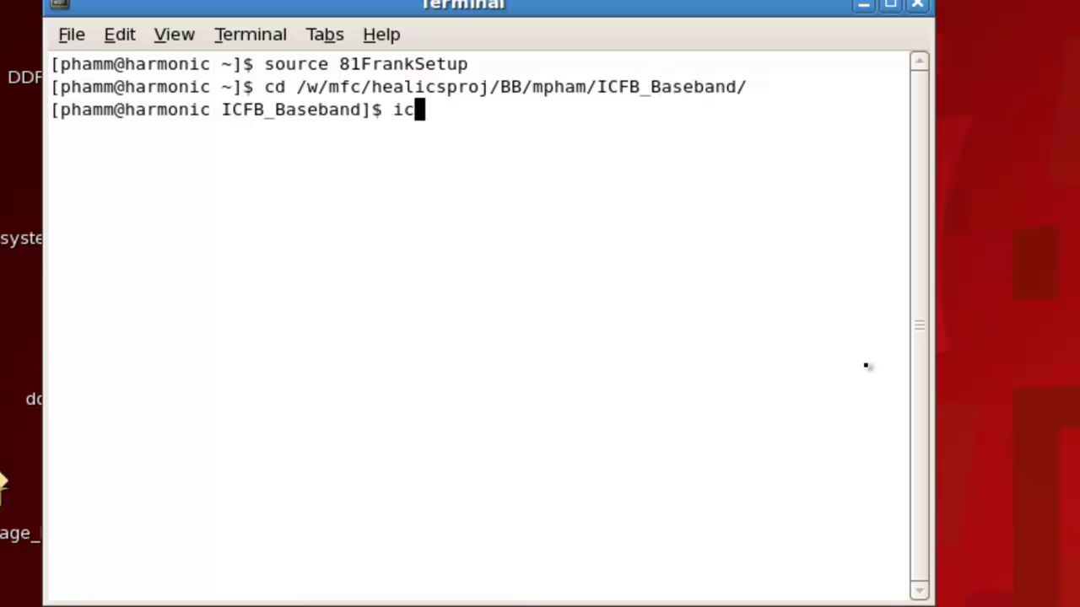
{"action": "type", "text": "&"}
{"action": "key", "text": "Return"}
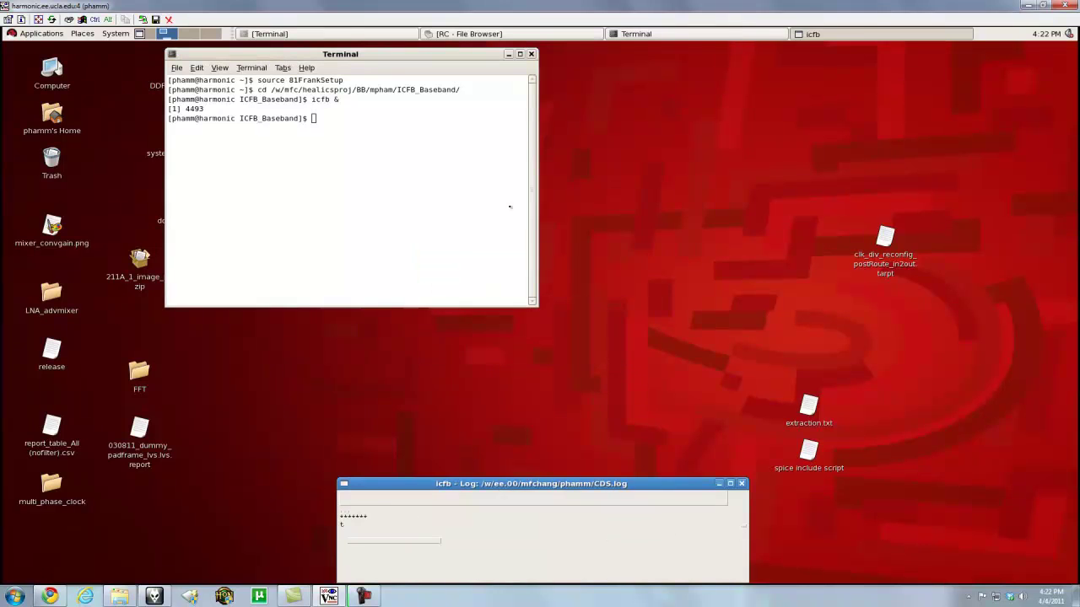
{"action": "left_click", "coordinate": [509, 54]}
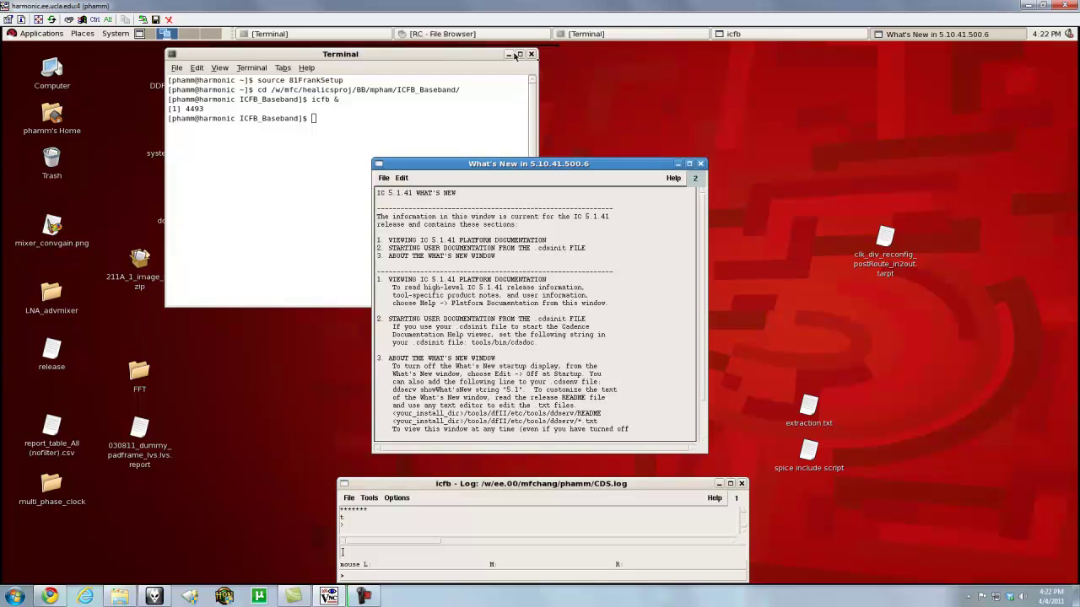
{"action": "left_click", "coordinate": [701, 165]}
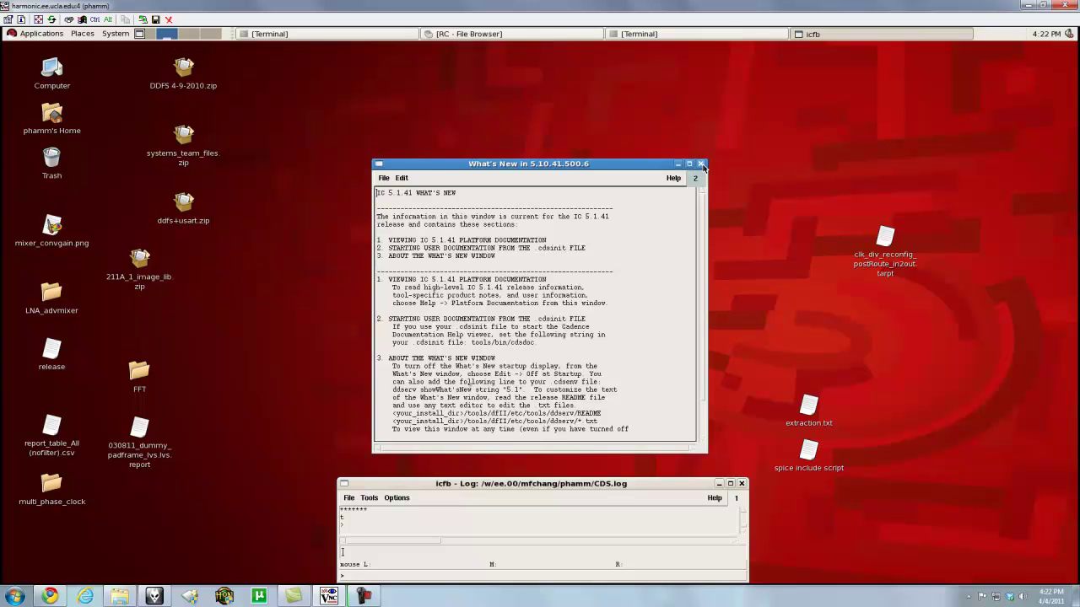
Step: Open the Library Manager and create a new library named tut_usart in the ICFB_Baseband directory
{"action": "left_click", "coordinate": [370, 498]}
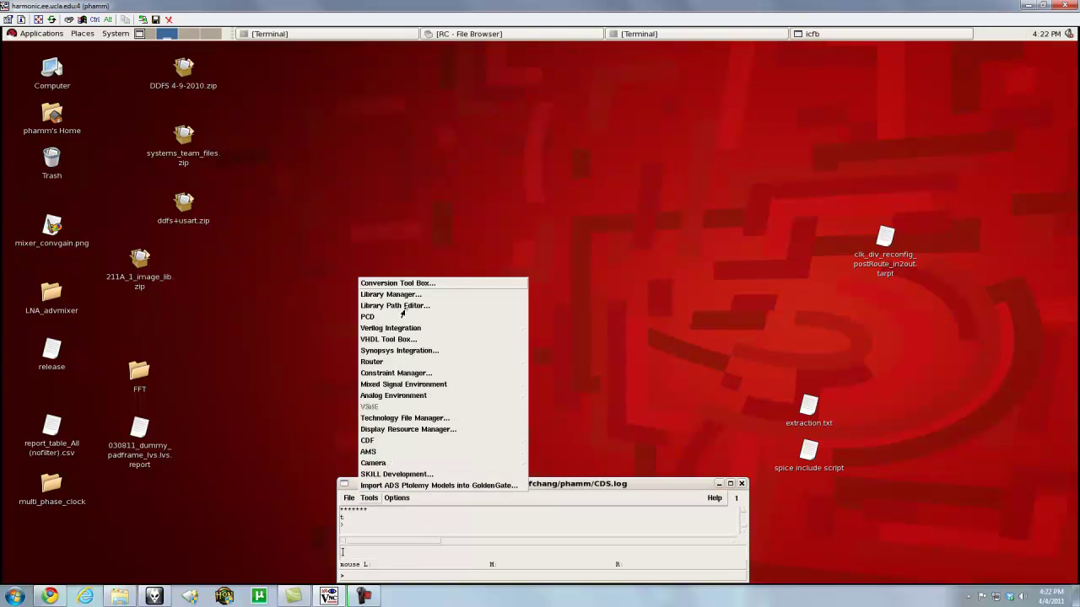
{"action": "left_click", "coordinate": [390, 294]}
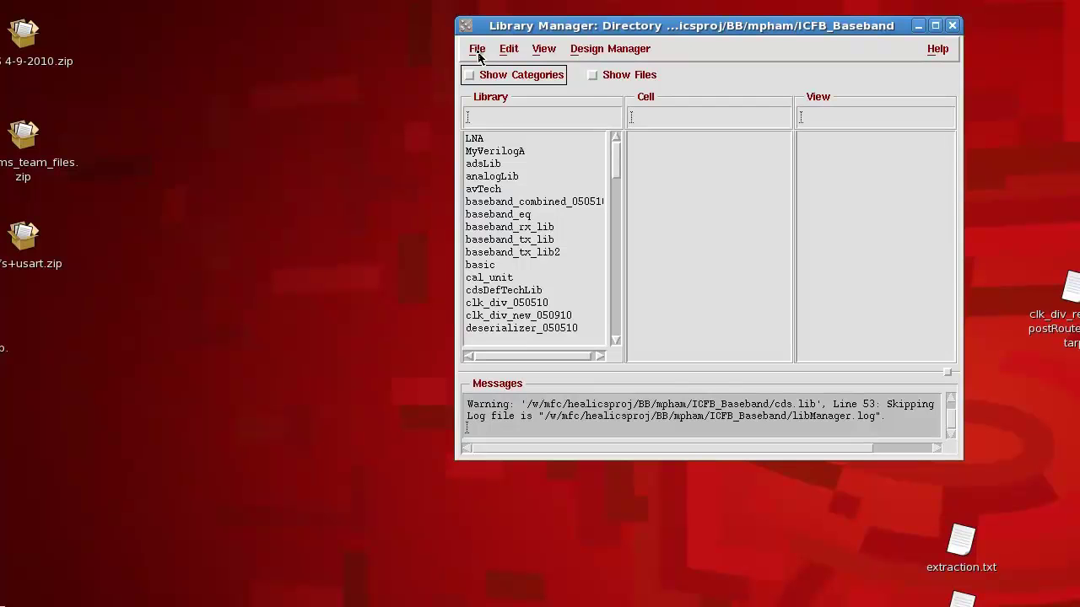
{"action": "left_click", "coordinate": [478, 50]}
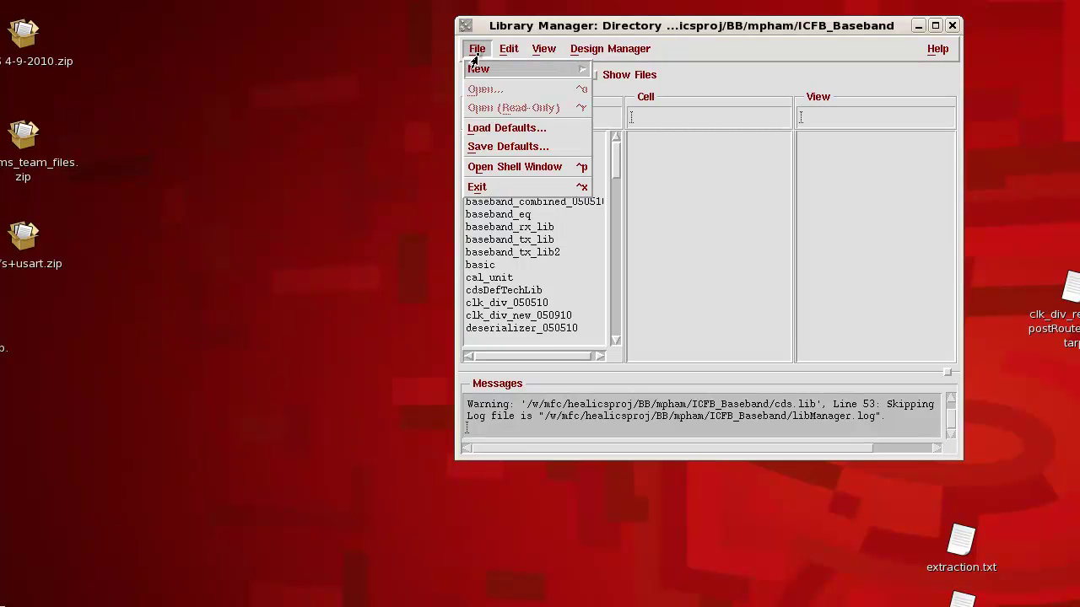
{"action": "mouse_move", "coordinate": [475, 70]}
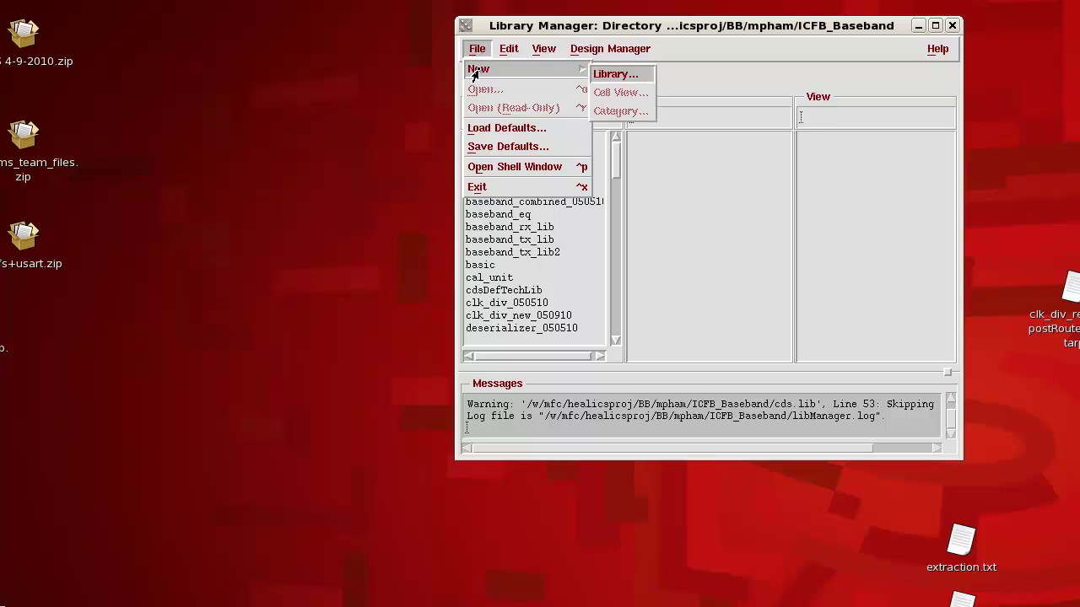
{"action": "left_click", "coordinate": [604, 75]}
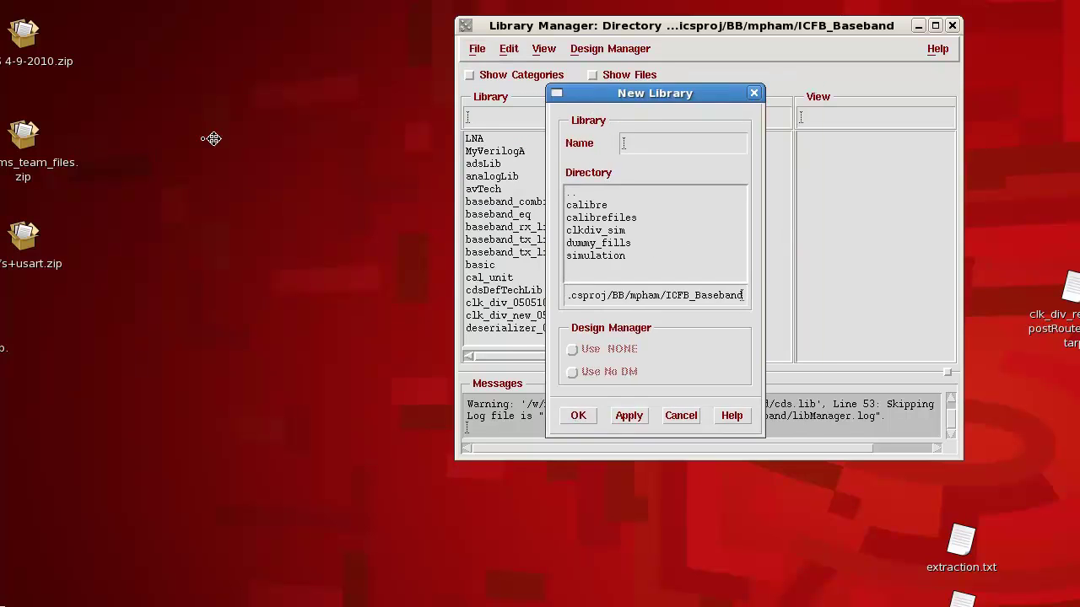
{"action": "left_click", "coordinate": [246, 184]}
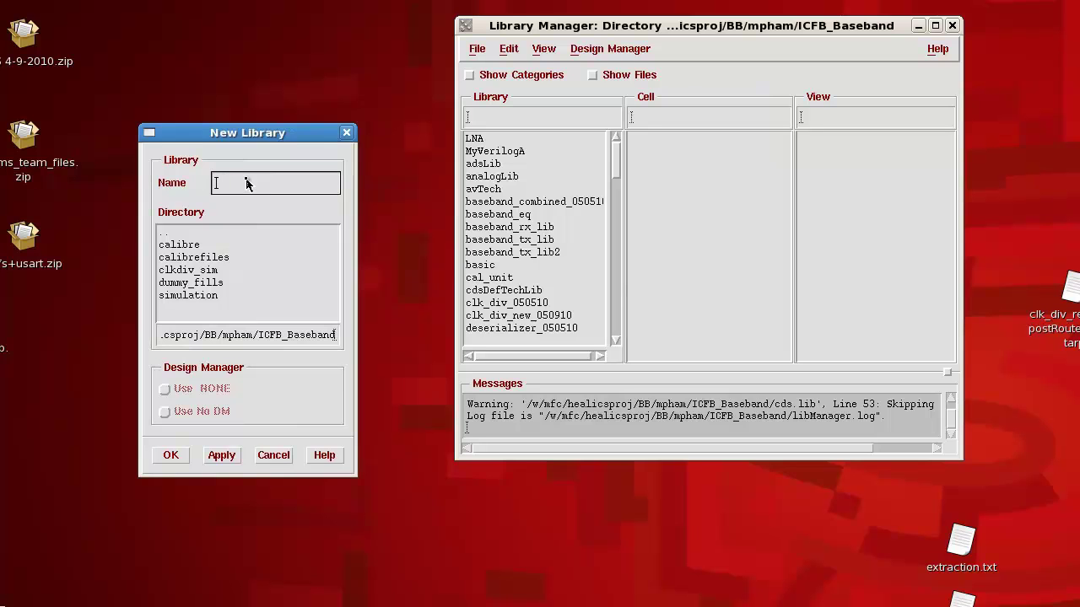
{"action": "type", "text": "tut_usart"}
{"action": "left_click", "coordinate": [170, 454]}
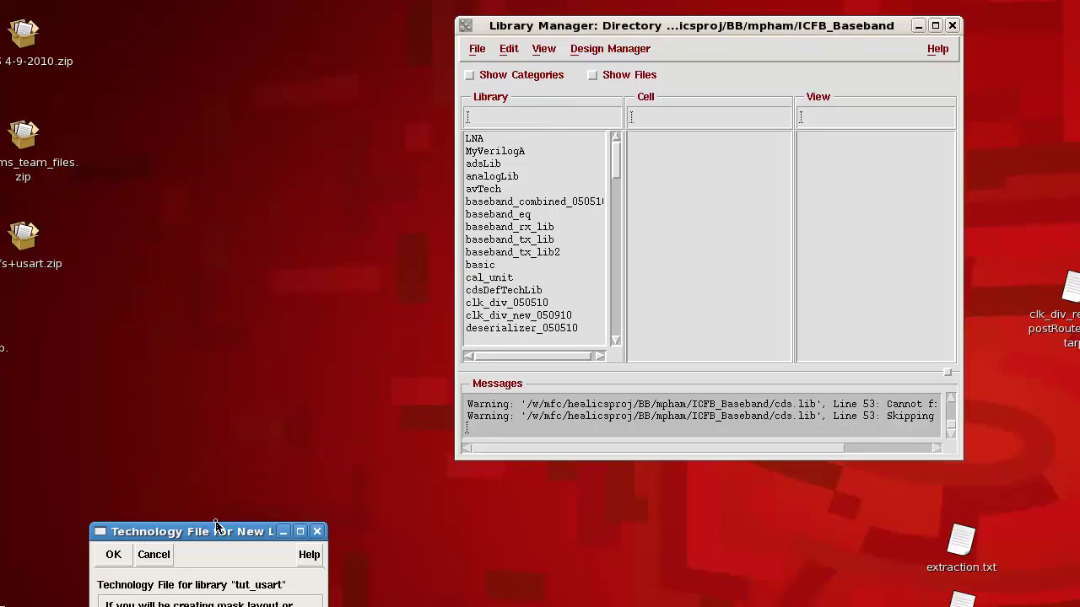
Step: Attach the tut_usart library to an existing techfile, using tsmcN65 as the technology library
{"action": "left_click_drag", "start_coordinate": [220, 523], "coordinate": [274, 192]}
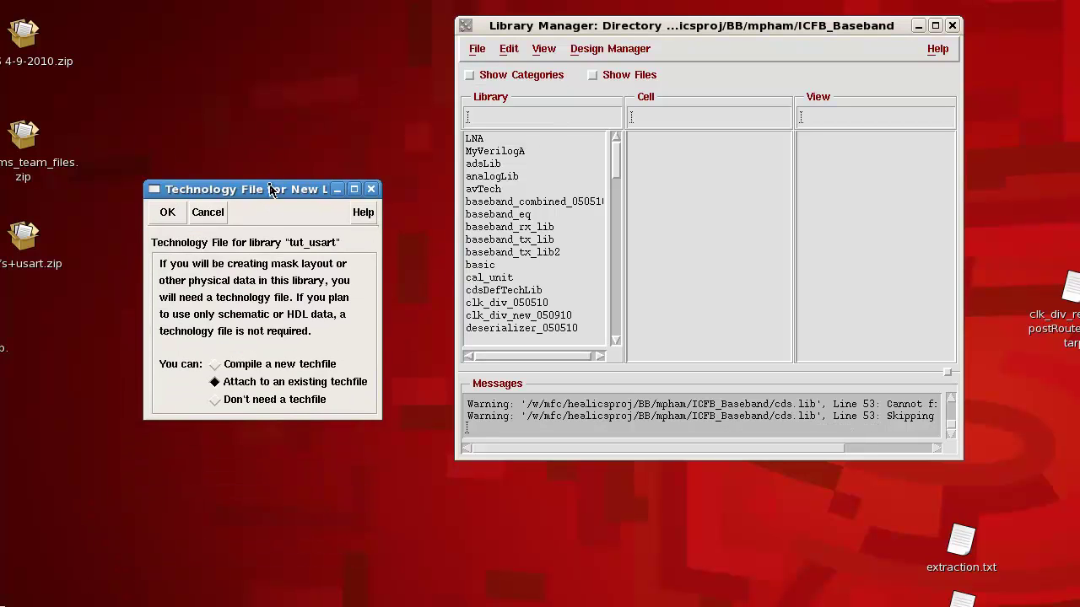
{"action": "left_click", "coordinate": [214, 382]}
{"action": "left_click", "coordinate": [167, 212]}
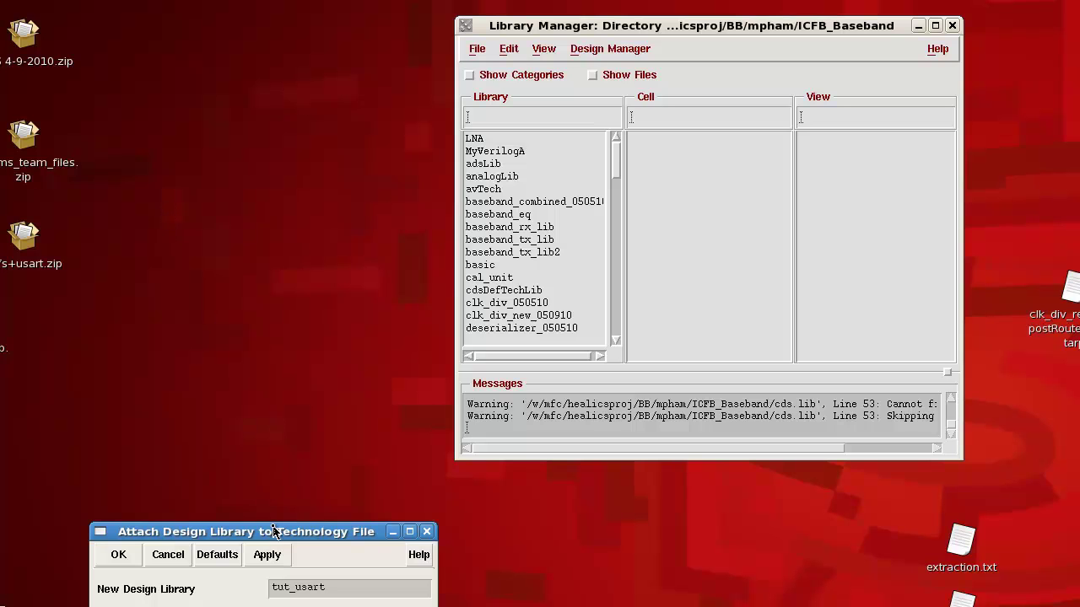
{"action": "left_click_drag", "start_coordinate": [276, 532], "coordinate": [283, 258]}
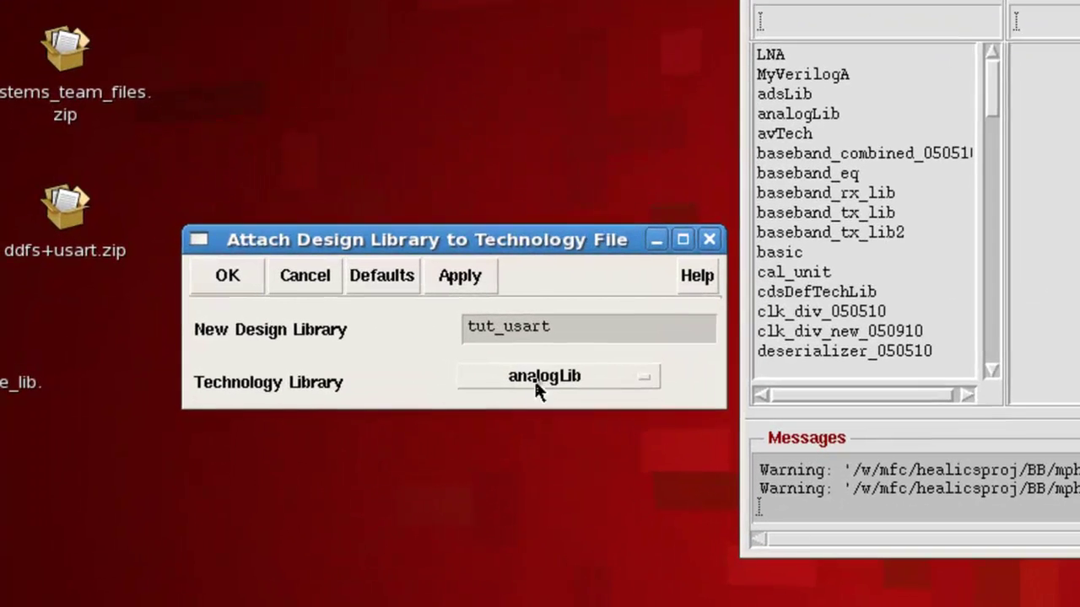
{"action": "left_click", "coordinate": [328, 345]}
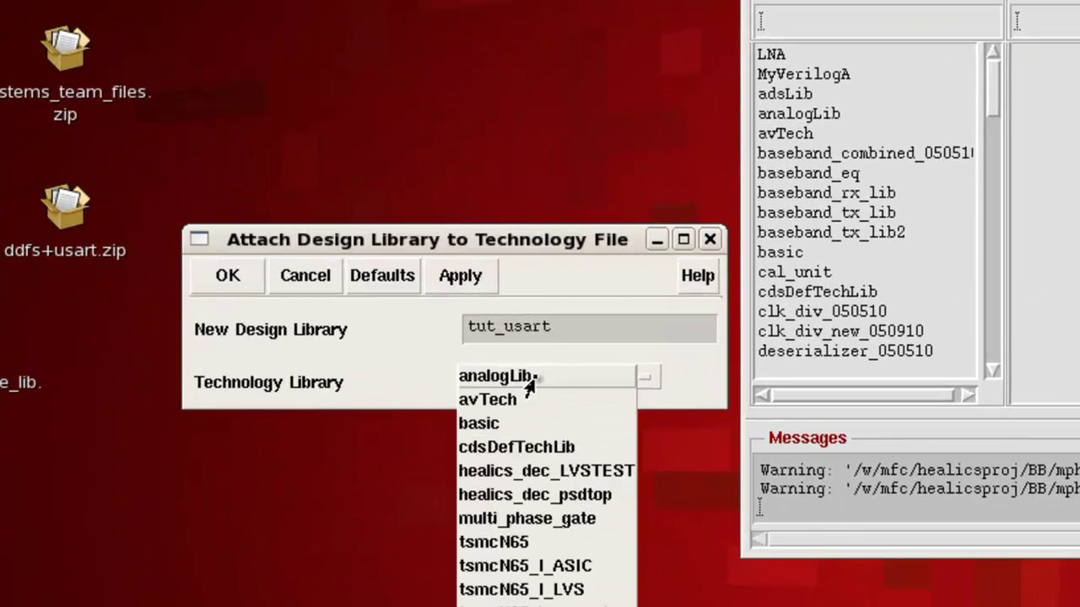
{"action": "left_click", "coordinate": [498, 543]}
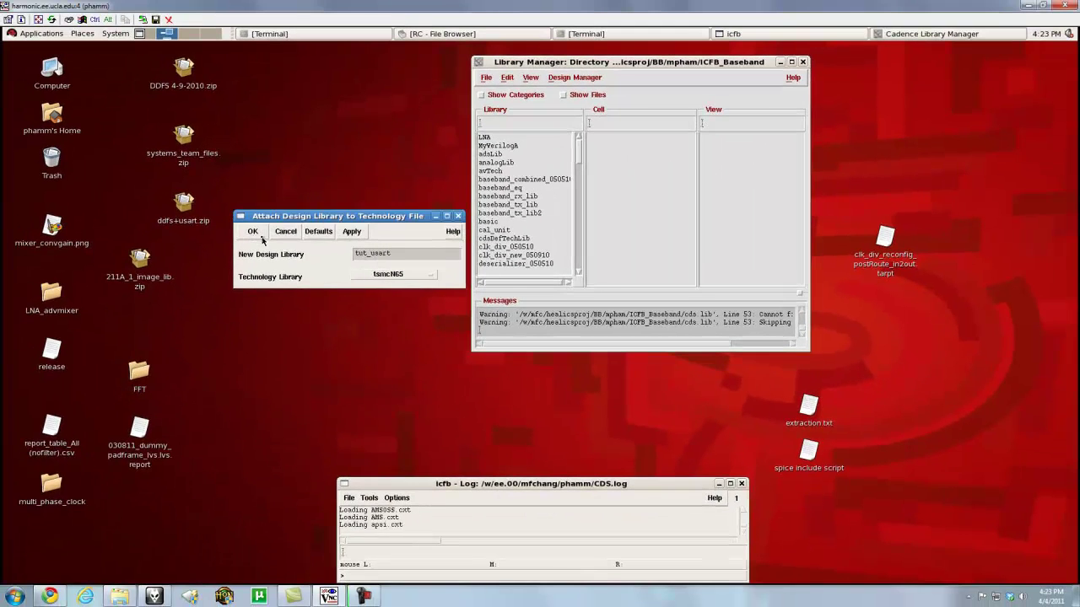
{"action": "left_click", "coordinate": [253, 232]}
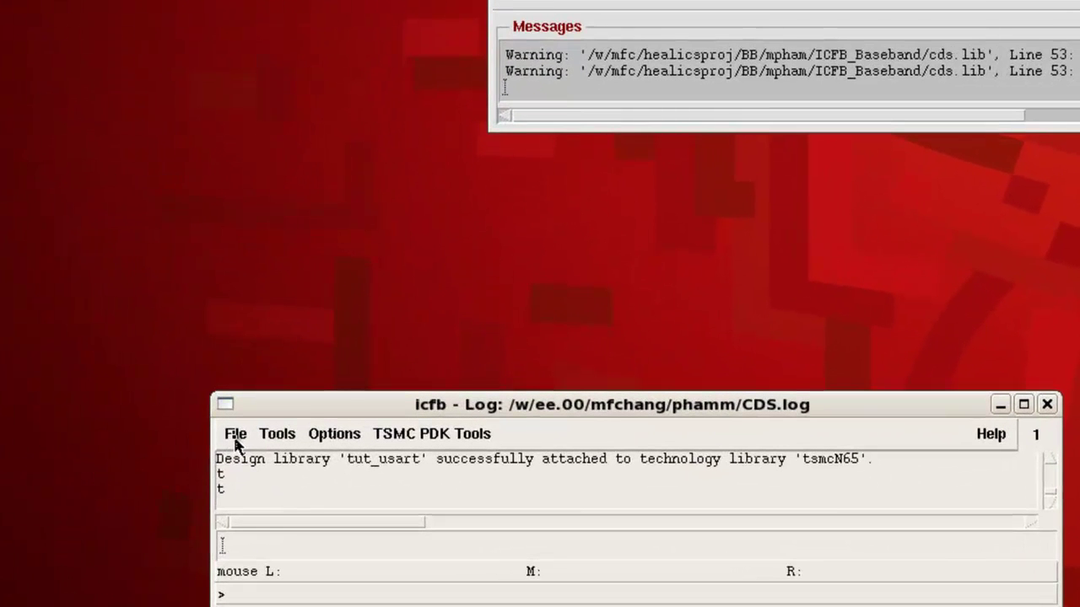
Step: Open the Stream import form from the icfb window and move it clear of the log window
{"action": "left_click", "coordinate": [235, 437]}
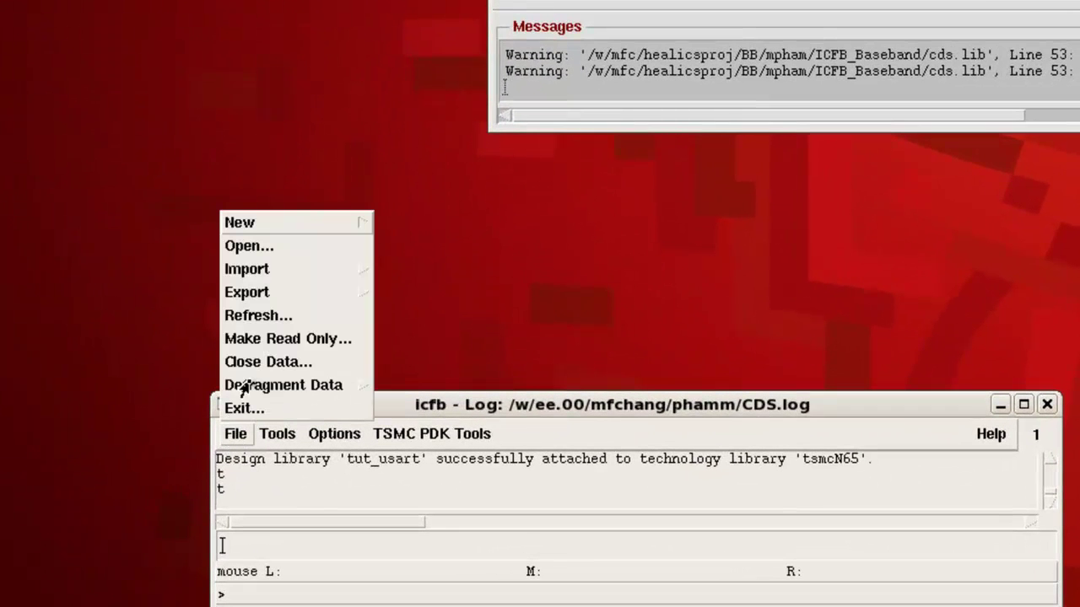
{"action": "mouse_move", "coordinate": [253, 271]}
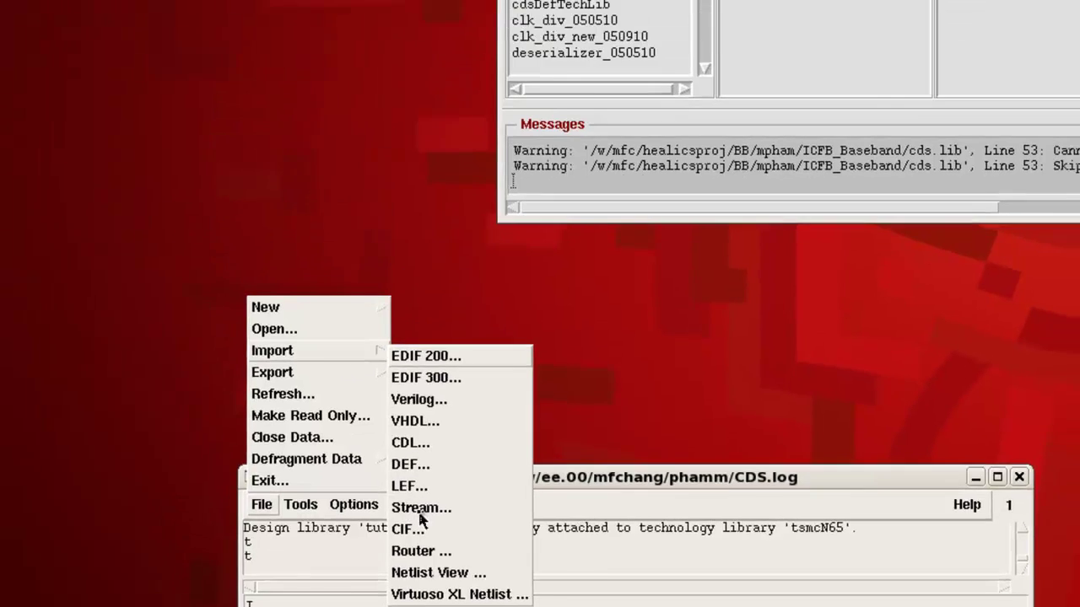
{"action": "left_click", "coordinate": [420, 511]}
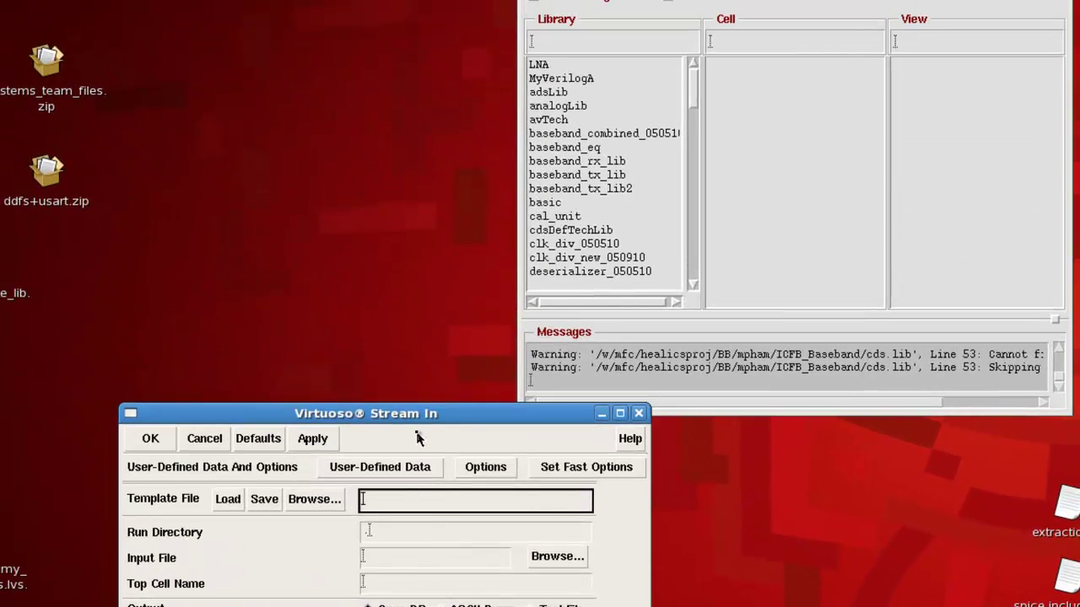
{"action": "left_click_drag", "start_coordinate": [375, 219], "coordinate": [314, 0]}
{"action": "left_click_drag", "start_coordinate": [369, 52], "coordinate": [384, 45]}
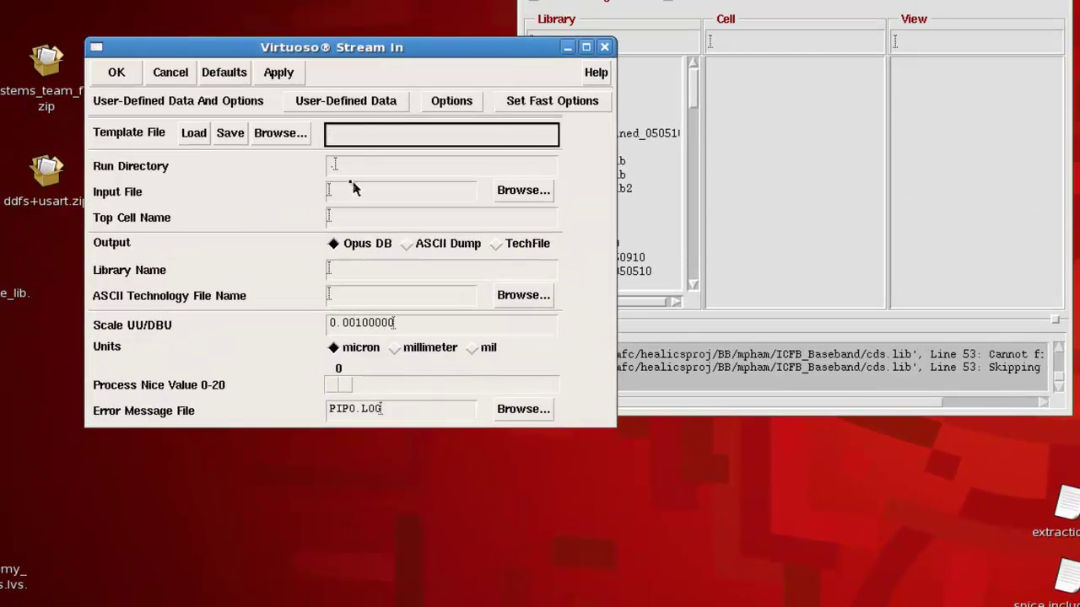
Step: Set the Stream In input file to usart_reconfig_fft.gds from the fft_march/usart/Stream directory
{"action": "left_click", "coordinate": [427, 194]}
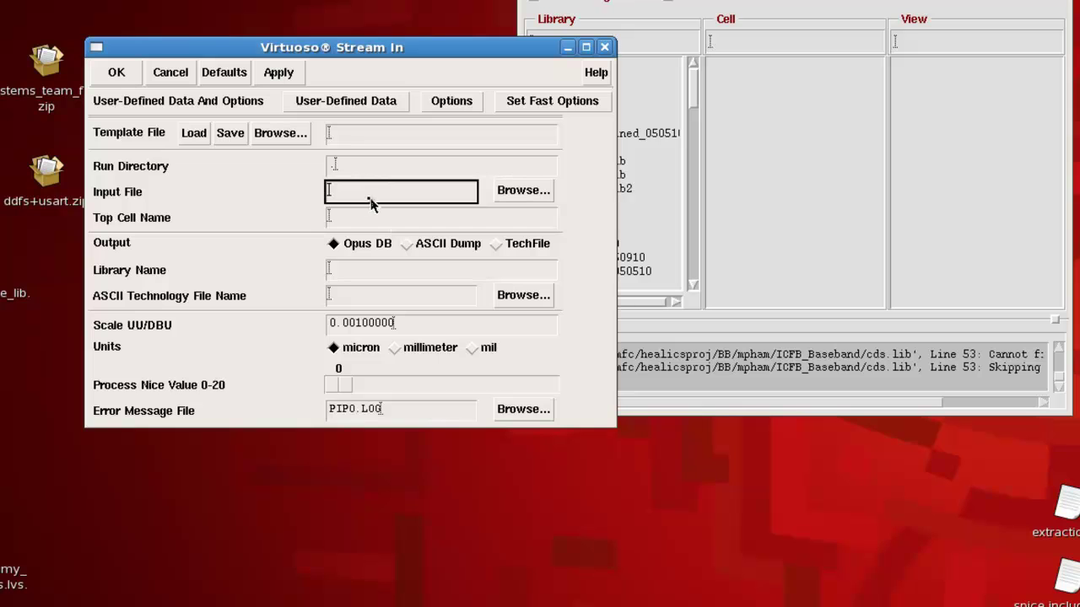
{"action": "left_click", "coordinate": [506, 193]}
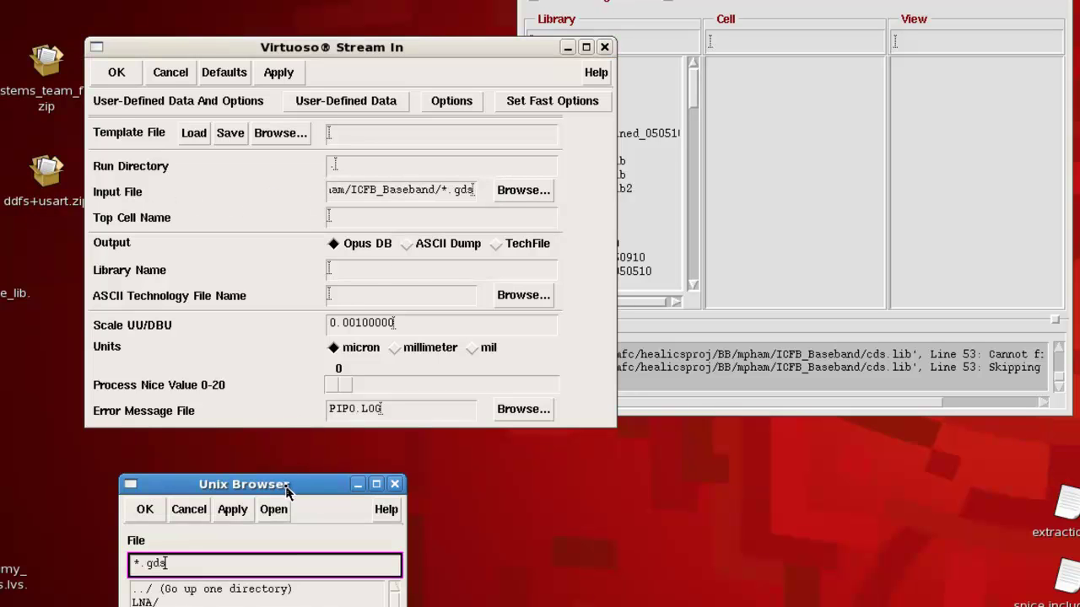
{"action": "left_click_drag", "start_coordinate": [294, 478], "coordinate": [782, 145]}
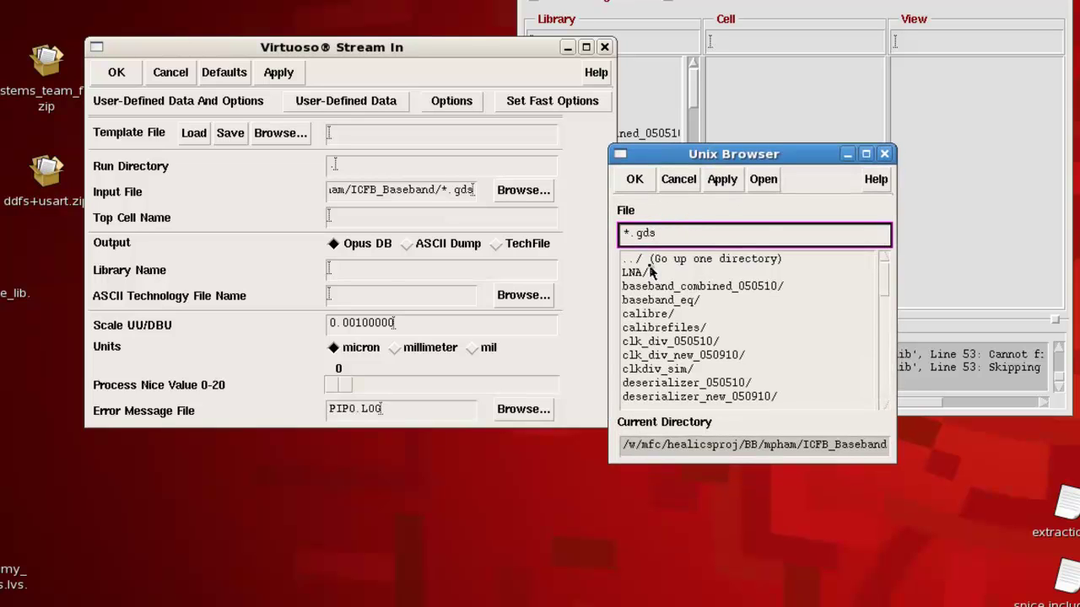
{"action": "left_click", "coordinate": [653, 261]}
{"action": "double_click", "coordinate": [656, 262]}
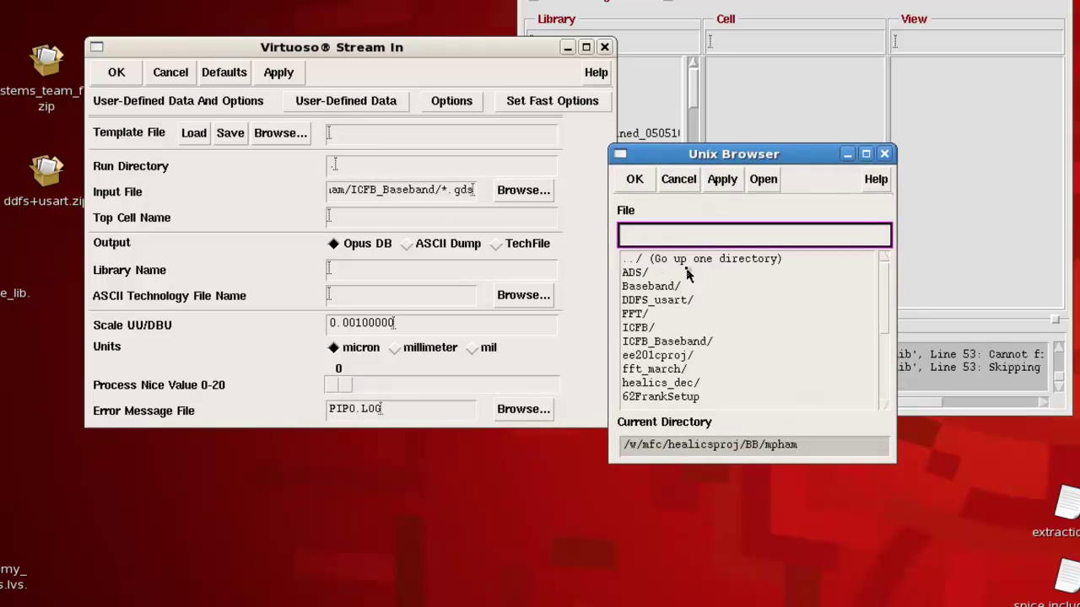
{"action": "double_click", "coordinate": [692, 368]}
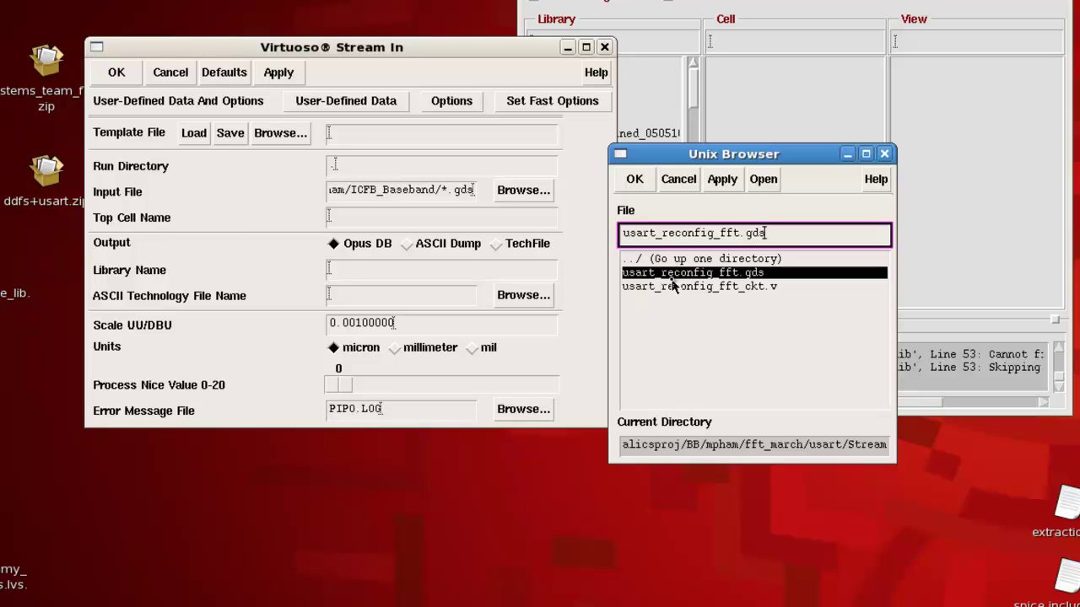
{"action": "left_click", "coordinate": [643, 180]}
Step: Open usart_reconfig_fft.v from the usart/RC folder, check the top module name for the import form, and close the file
{"action": "left_click", "coordinate": [403, 220]}
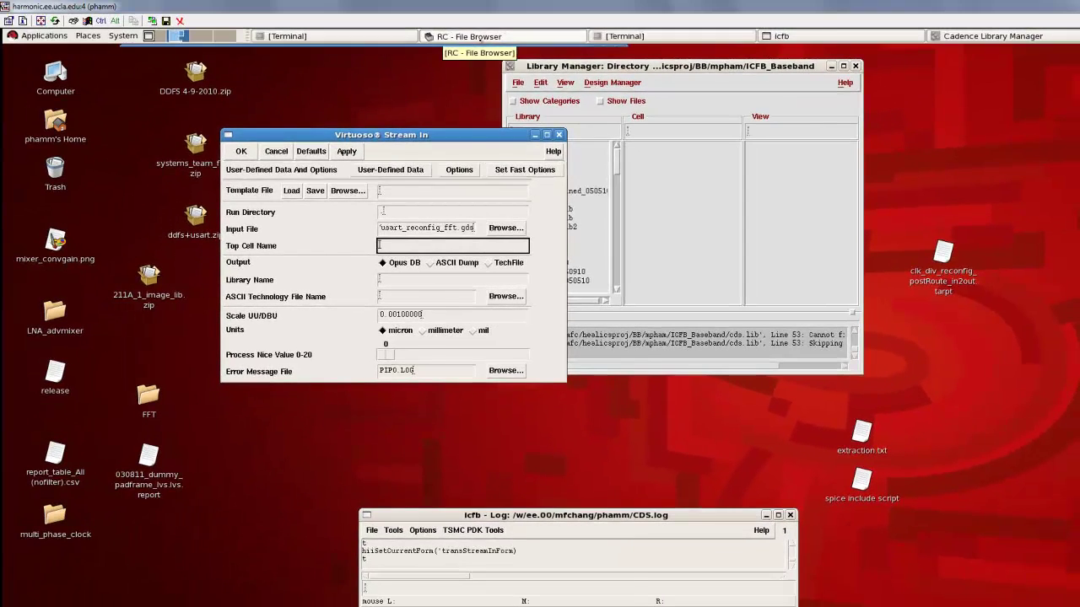
{"action": "left_click", "coordinate": [474, 39]}
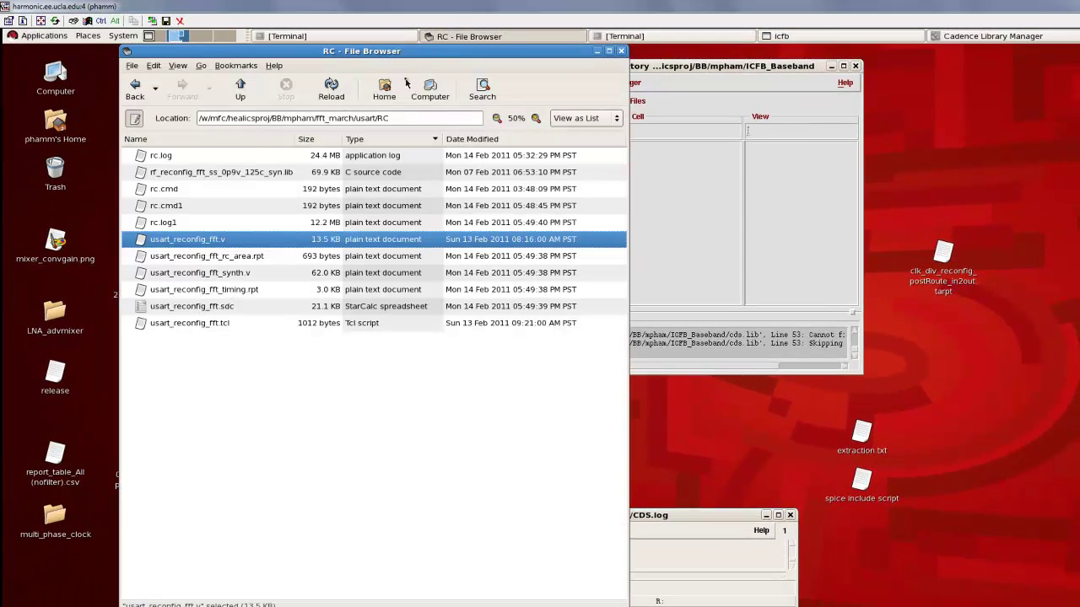
{"action": "left_click", "coordinate": [216, 354]}
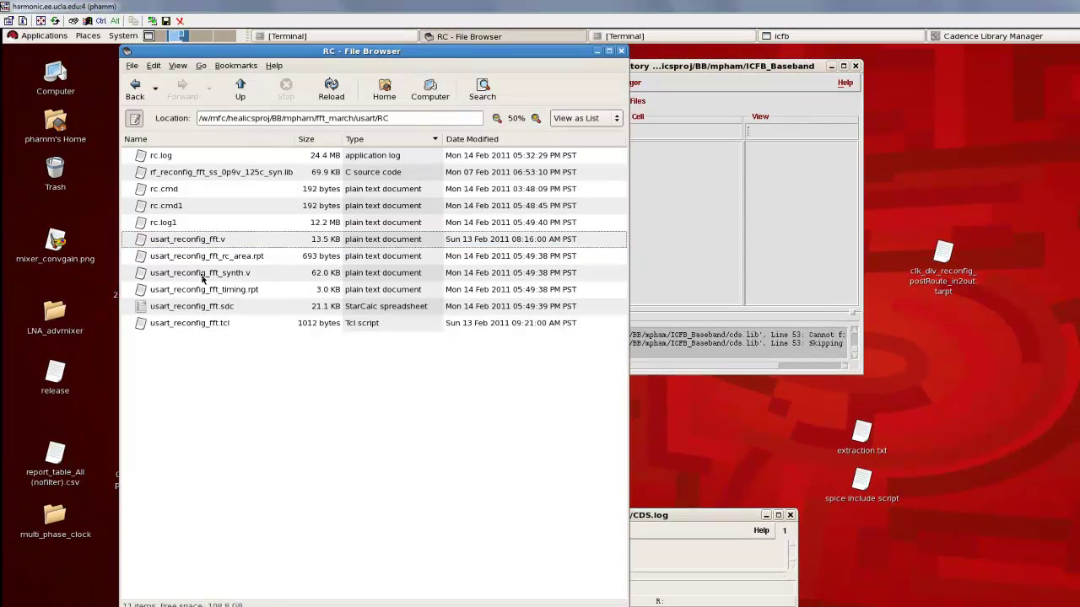
{"action": "left_click", "coordinate": [228, 242]}
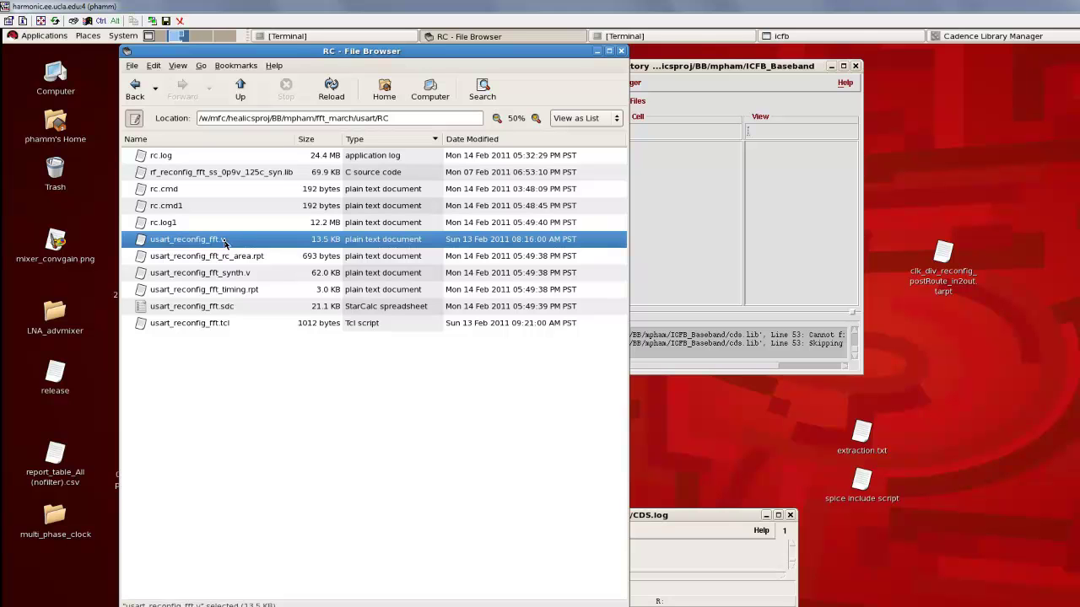
{"action": "double_click", "coordinate": [223, 241]}
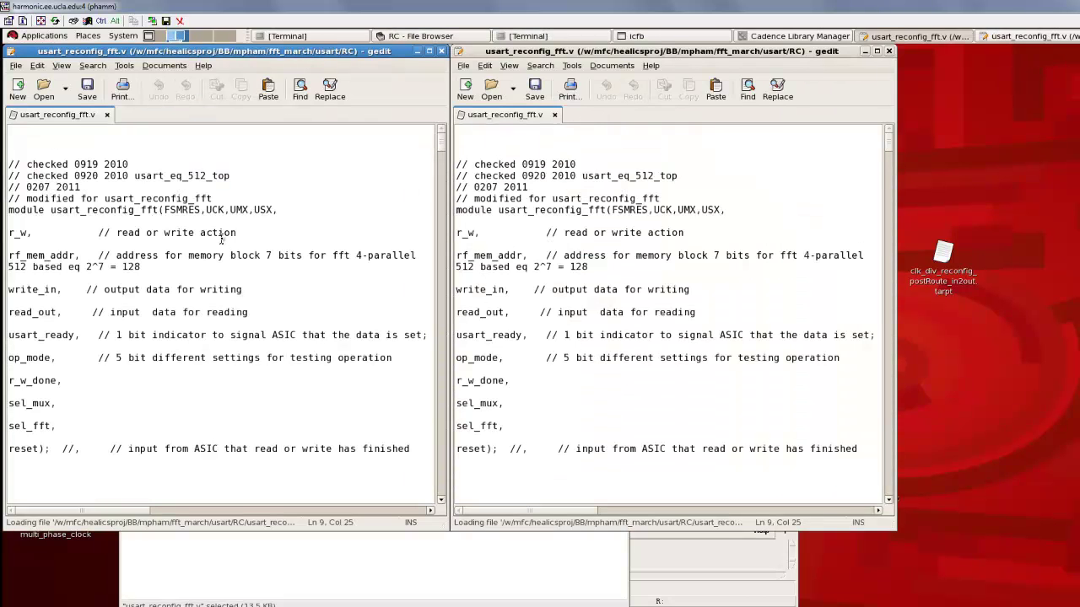
{"action": "left_click", "coordinate": [886, 51]}
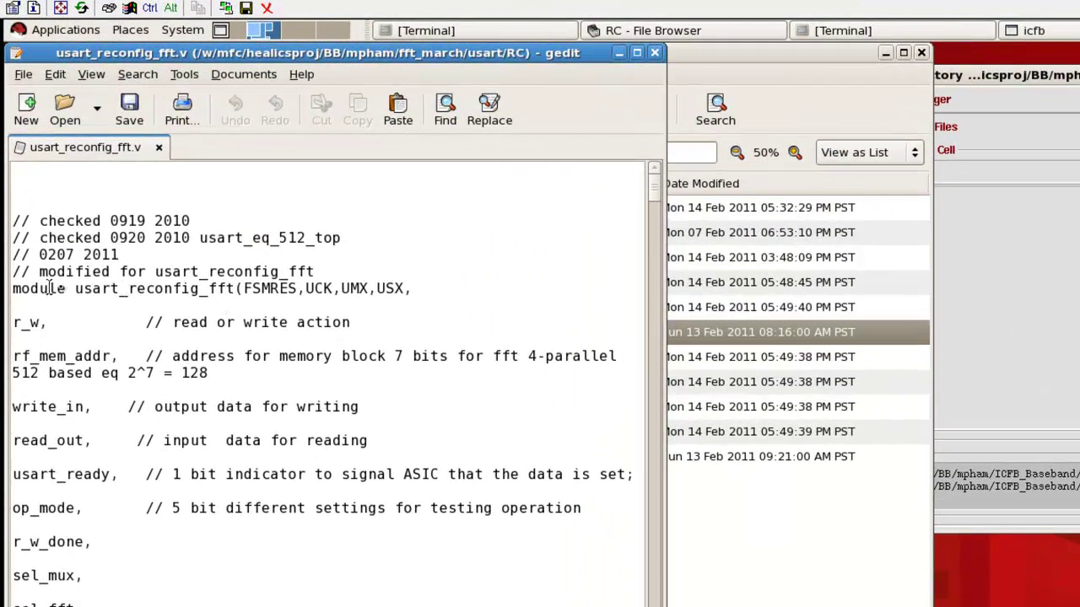
{"action": "left_click_drag", "start_coordinate": [76, 287], "coordinate": [241, 288]}
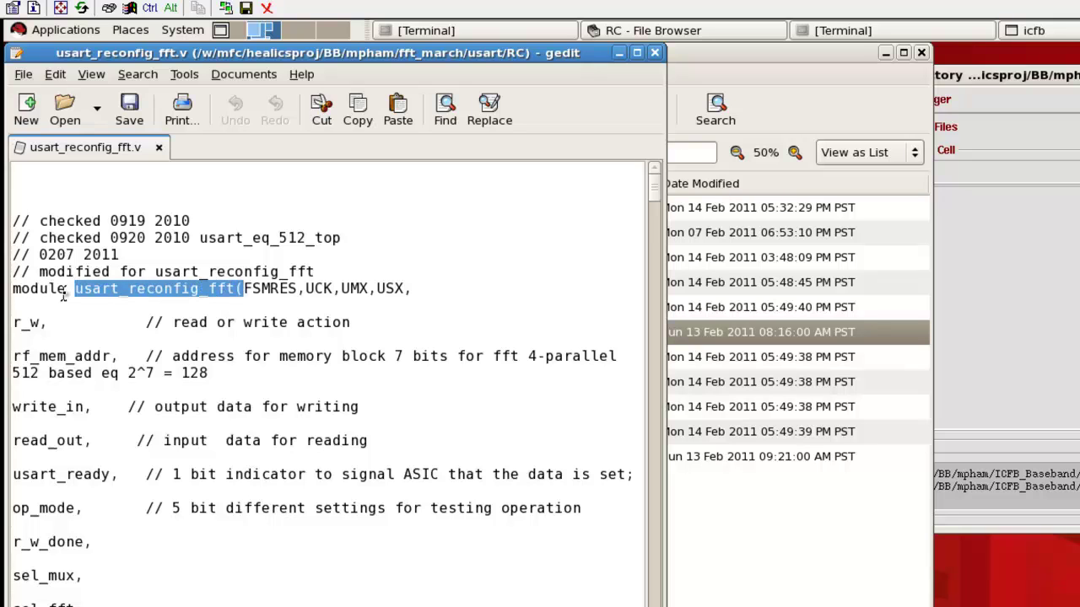
{"action": "left_click", "coordinate": [273, 353]}
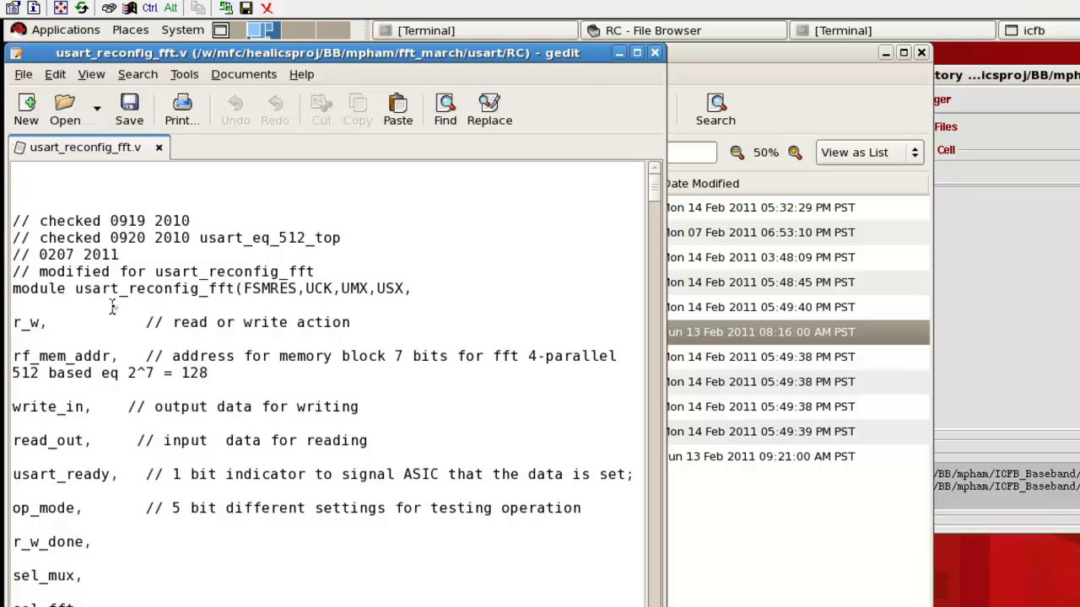
{"action": "left_click", "coordinate": [656, 54]}
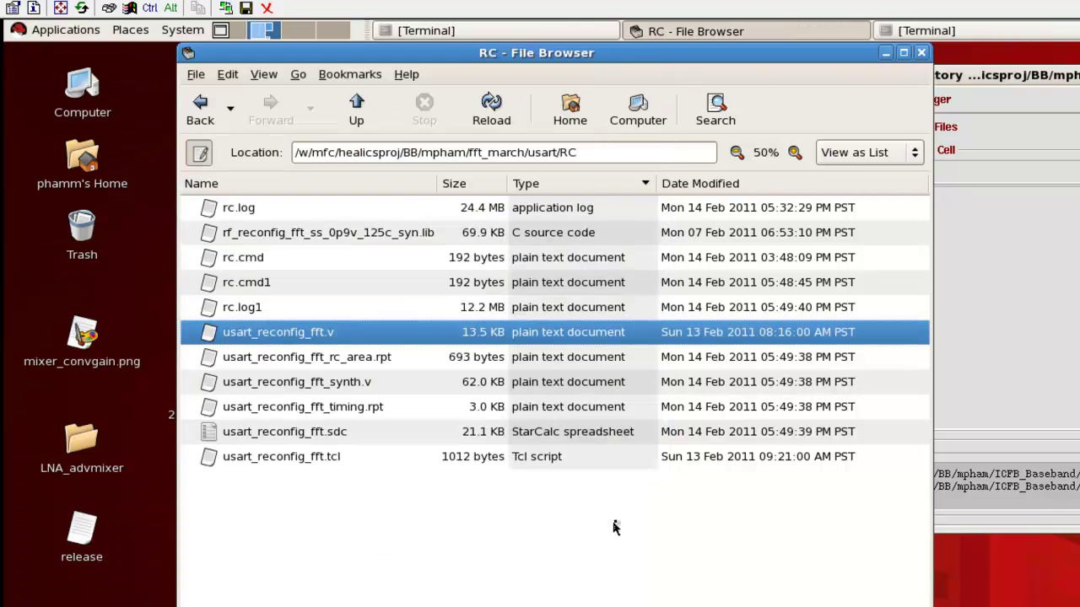
Step: Return to Stream In, set top cell usart_reconfig_fft and library tut_usart, and run the import, dismissing its completion message
{"action": "left_click", "coordinate": [885, 52]}
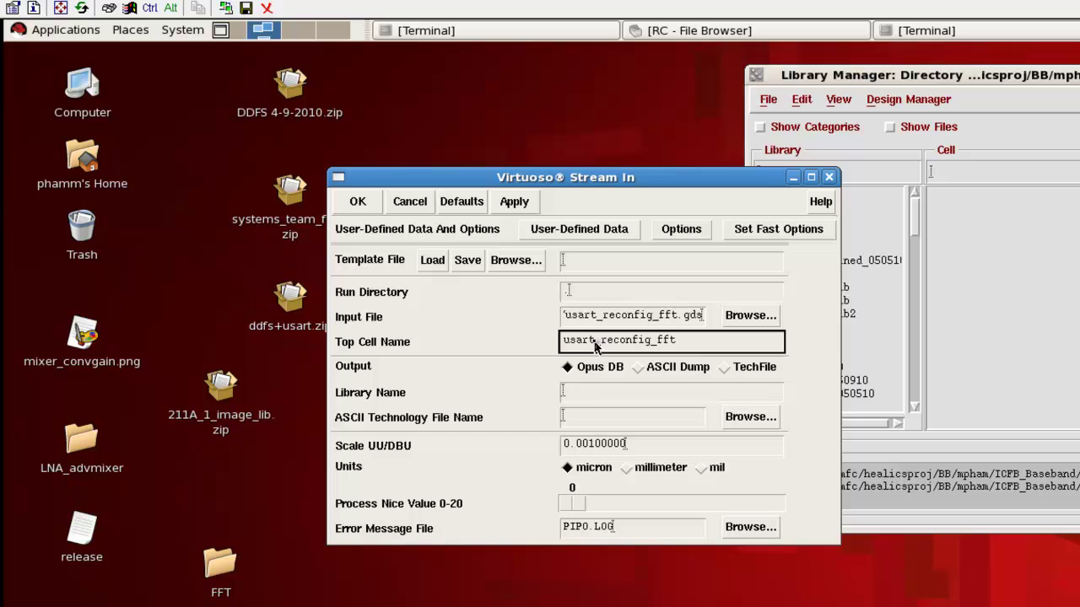
{"action": "left_click", "coordinate": [580, 393]}
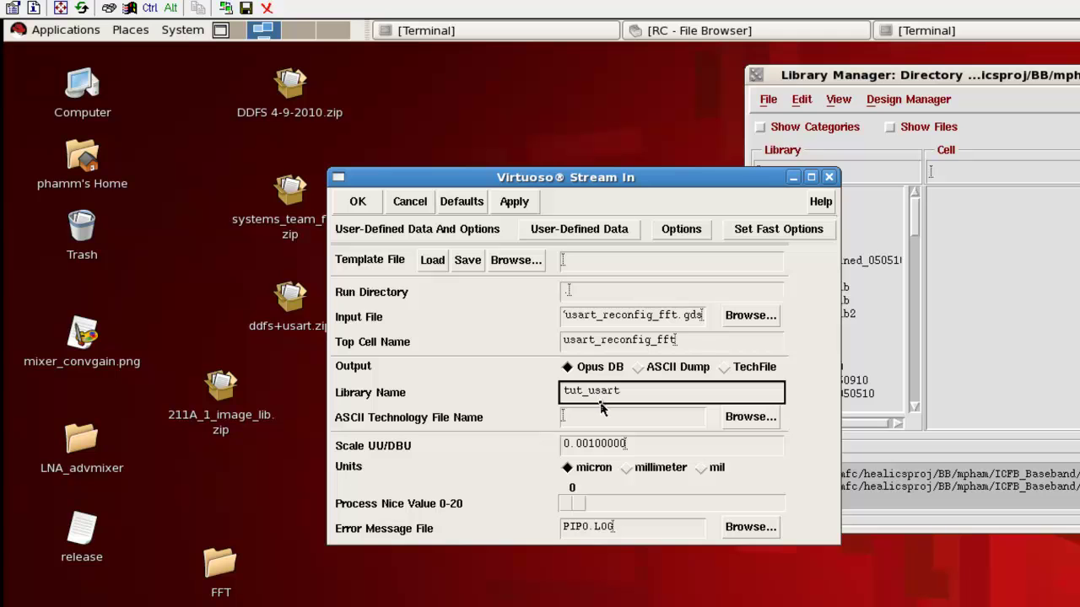
{"action": "left_click", "coordinate": [357, 203]}
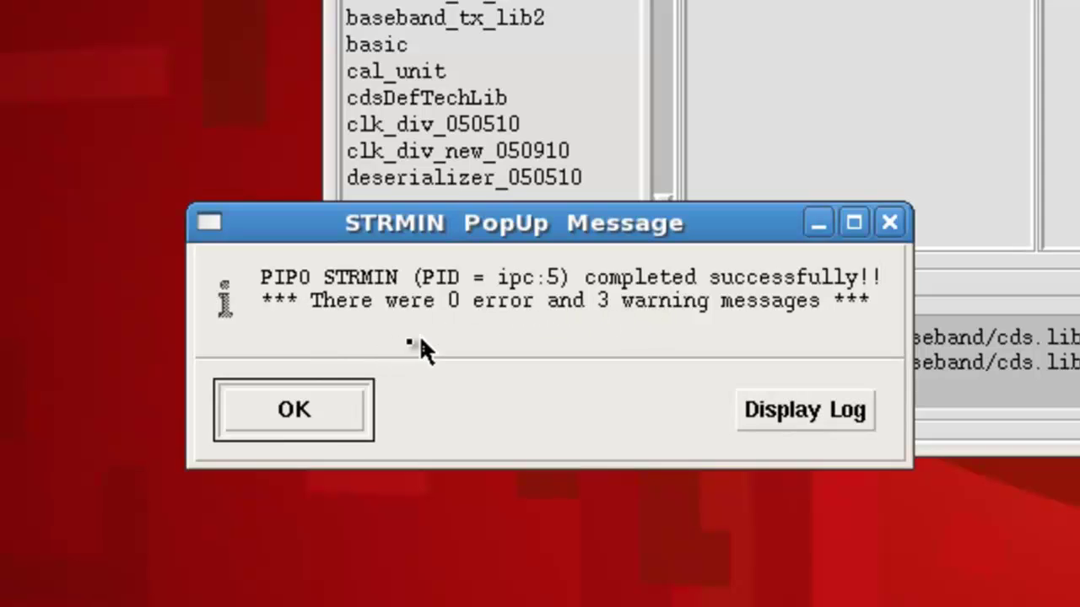
{"action": "left_click", "coordinate": [304, 408]}
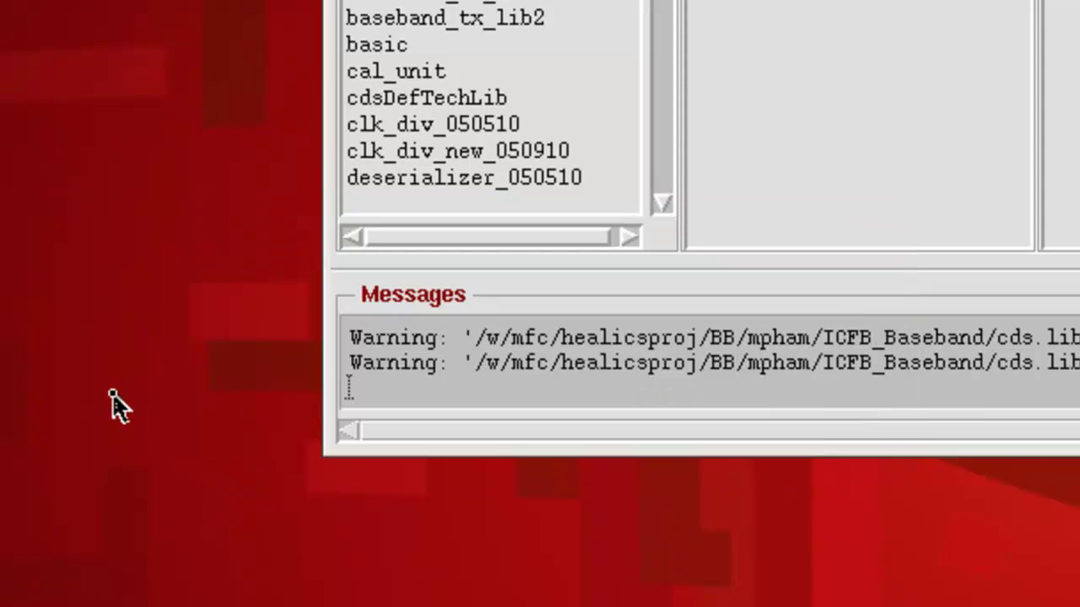
Step: Find the usart_reconfig_fft cell in the tut_usart library and open its layout view
{"action": "left_click_drag", "start_coordinate": [679, 0], "coordinate": [682, 104]}
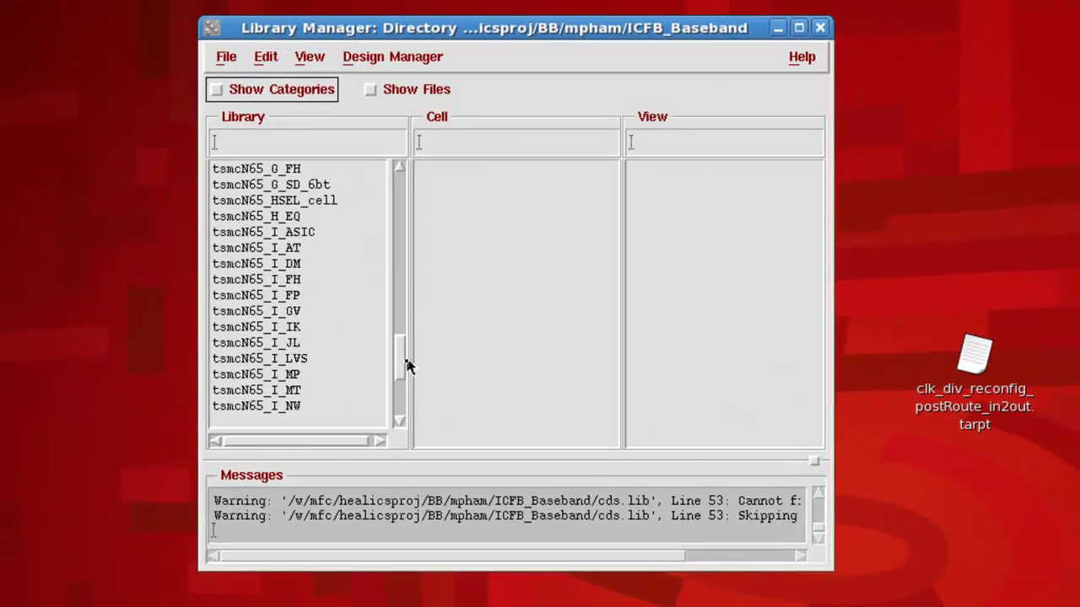
{"action": "left_click_drag", "start_coordinate": [407, 364], "coordinate": [410, 394]}
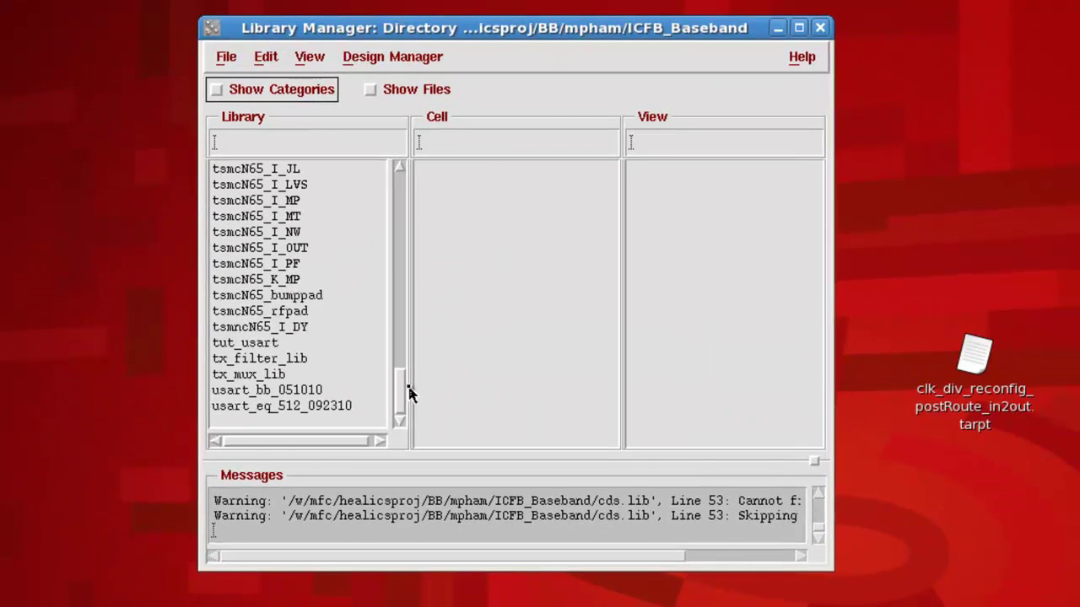
{"action": "left_click", "coordinate": [256, 342]}
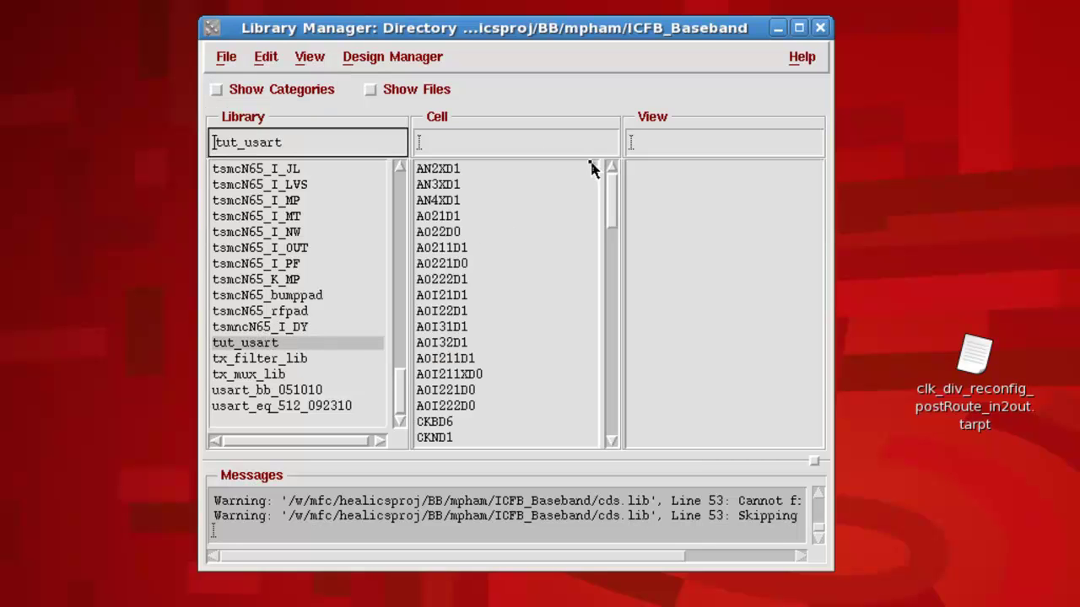
{"action": "left_click", "coordinate": [517, 145]}
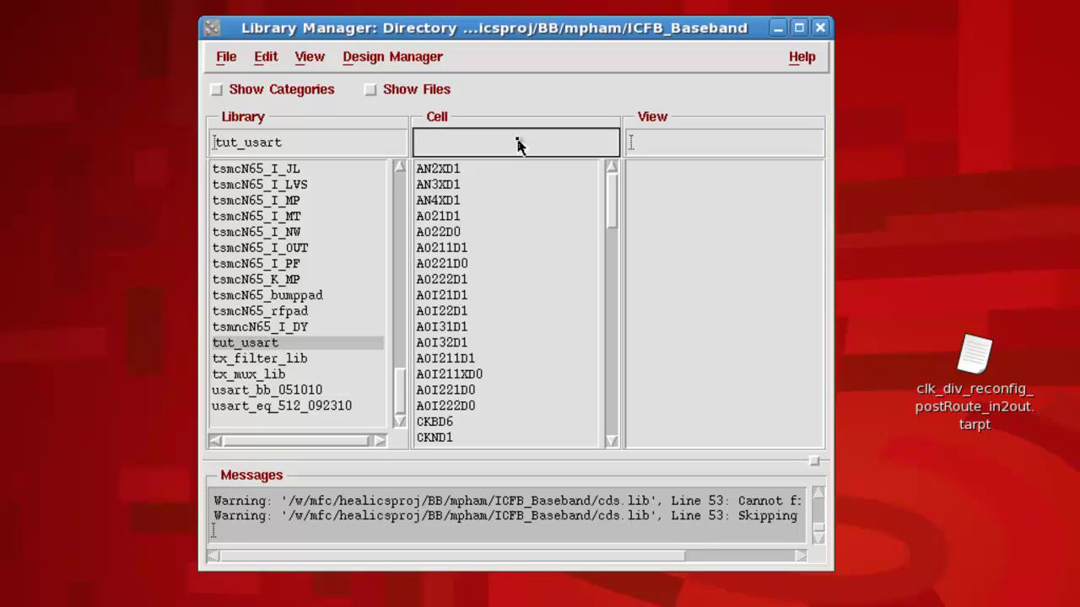
{"action": "type", "text": "usart"}
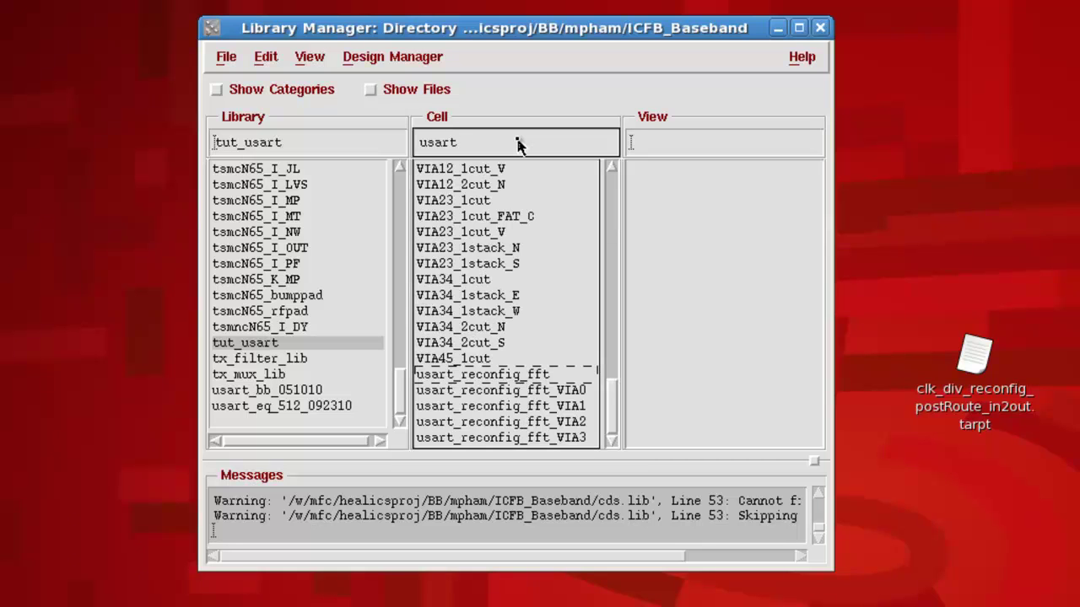
{"action": "left_click", "coordinate": [491, 376]}
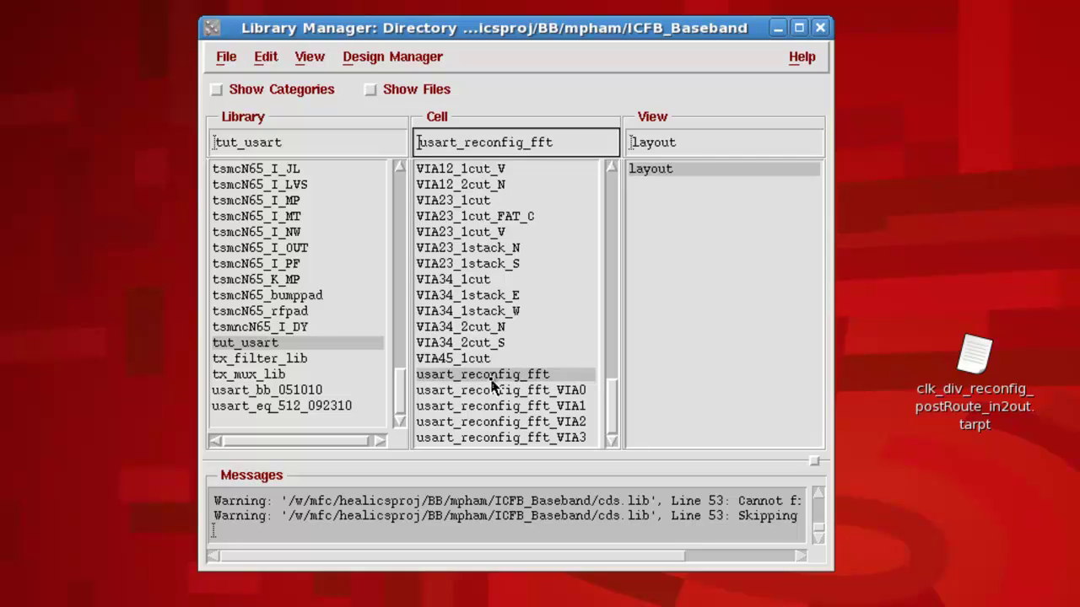
{"action": "left_click", "coordinate": [669, 179]}
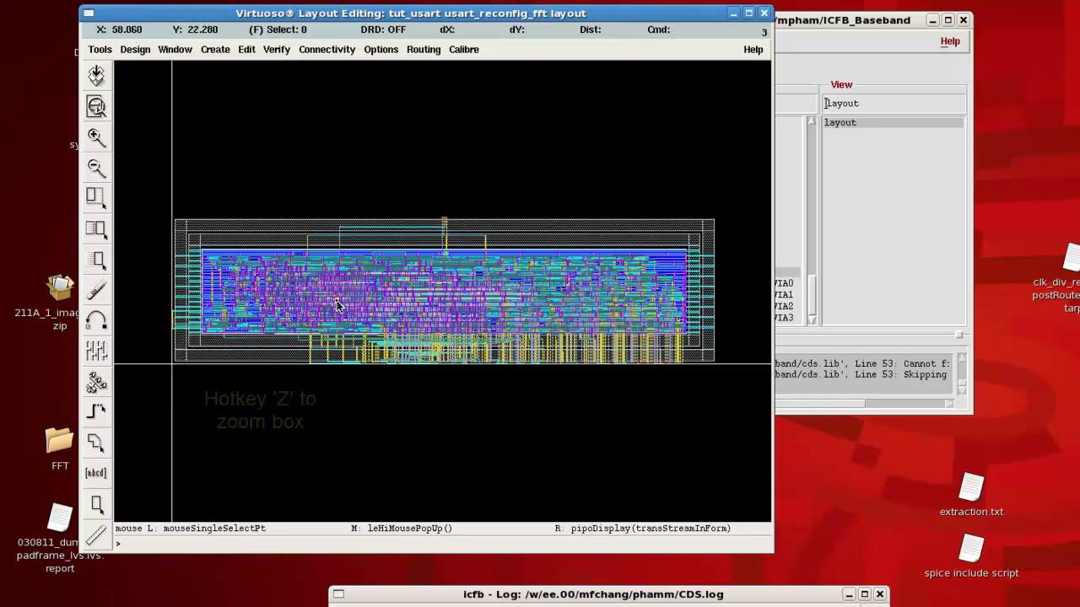
Step: Examine the standard cells and routing inside the layout's core up close, and return to the full layout
{"action": "key", "text": "z"}
{"action": "left_click", "coordinate": [310, 288]}
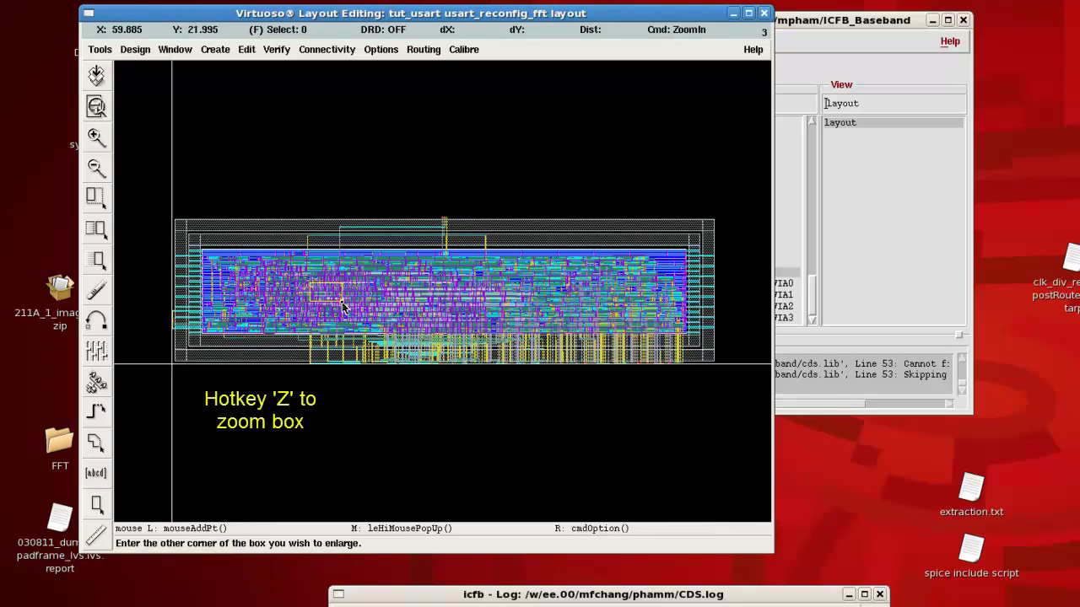
{"action": "left_click", "coordinate": [346, 313]}
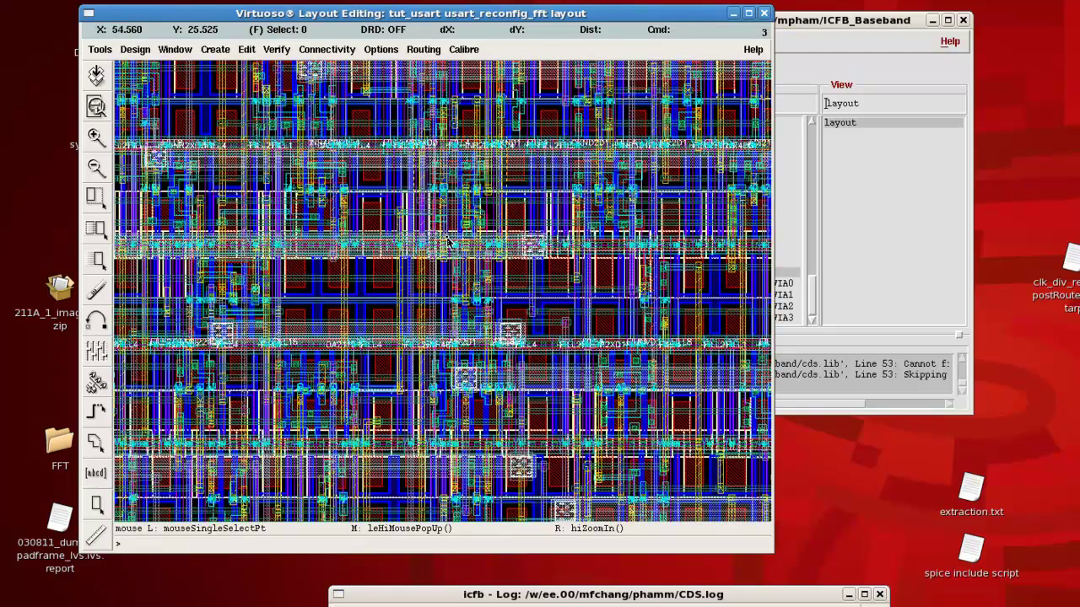
{"action": "key", "text": "Right"}
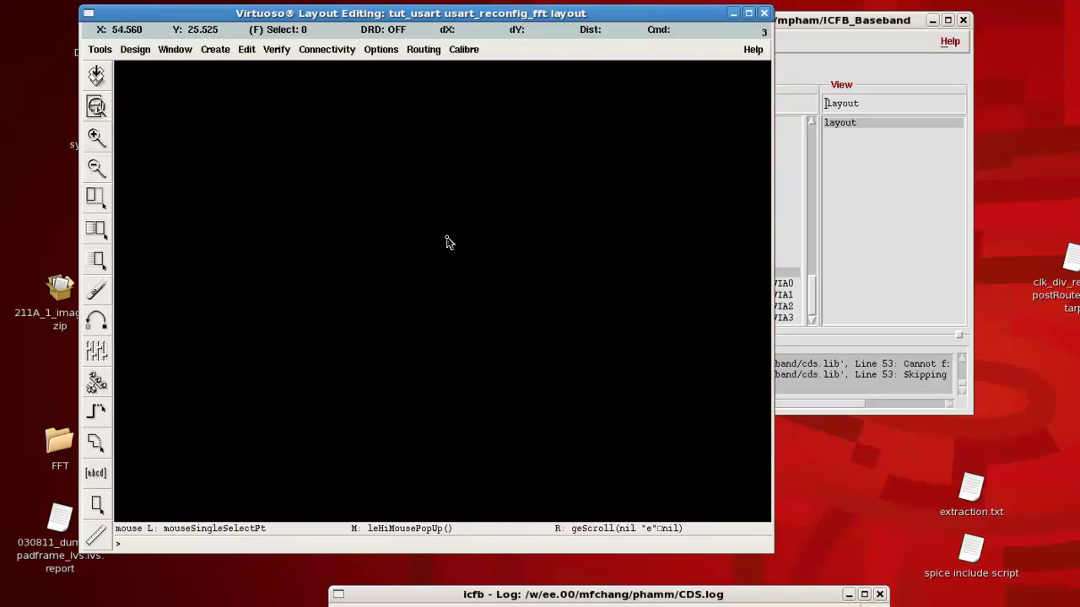
{"action": "key", "text": "Right"}
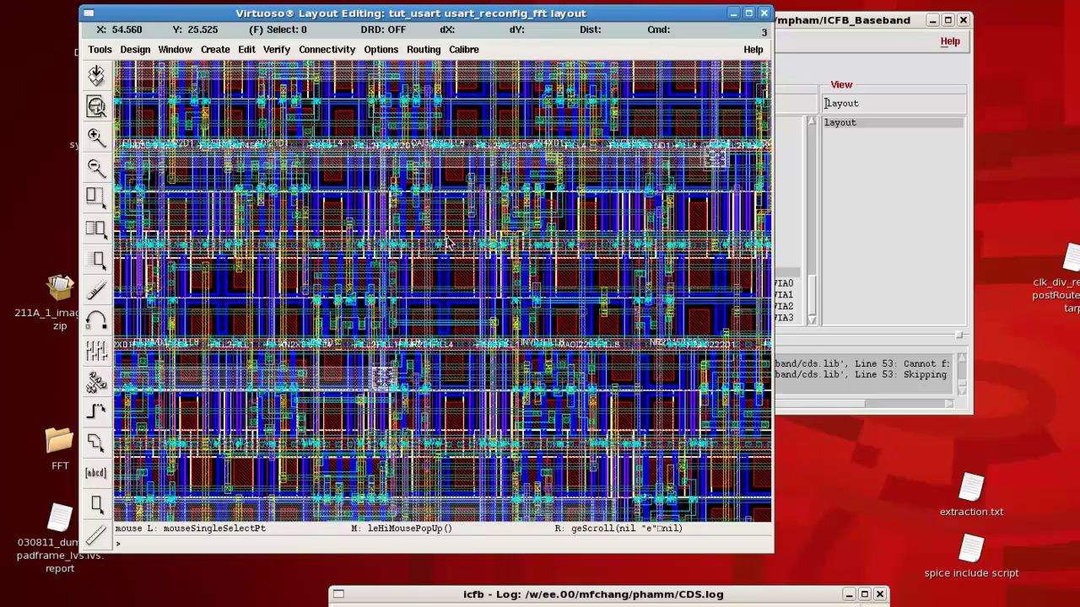
{"action": "key", "text": "f"}
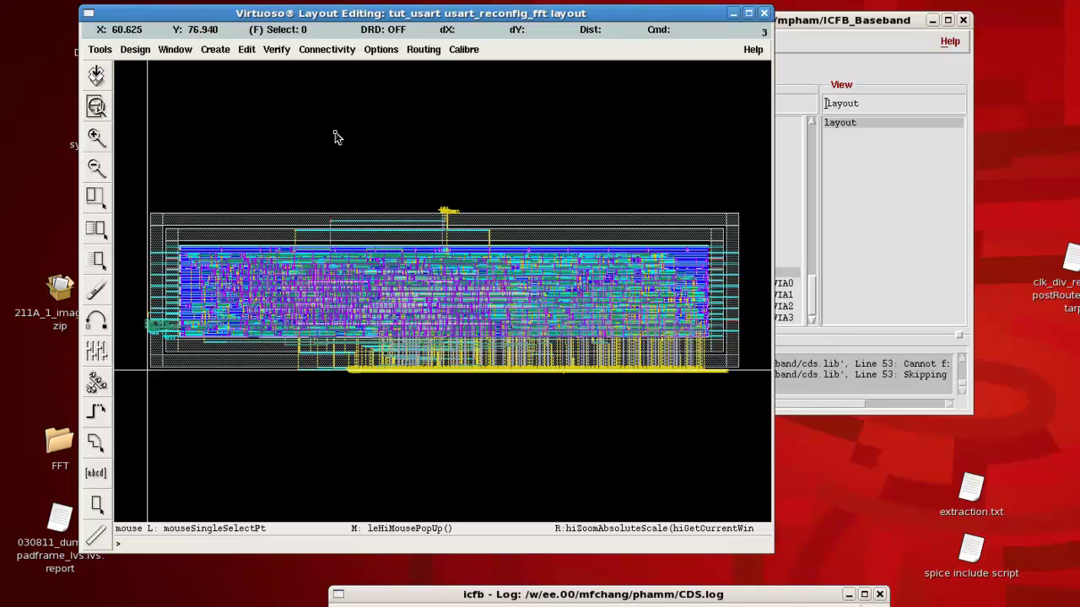
Step: Examine the pins and labels along the lower edge of the layout block, and return to the full layout
{"action": "key", "text": "z"}
{"action": "left_click", "coordinate": [363, 386]}
{"action": "left_click", "coordinate": [386, 372]}
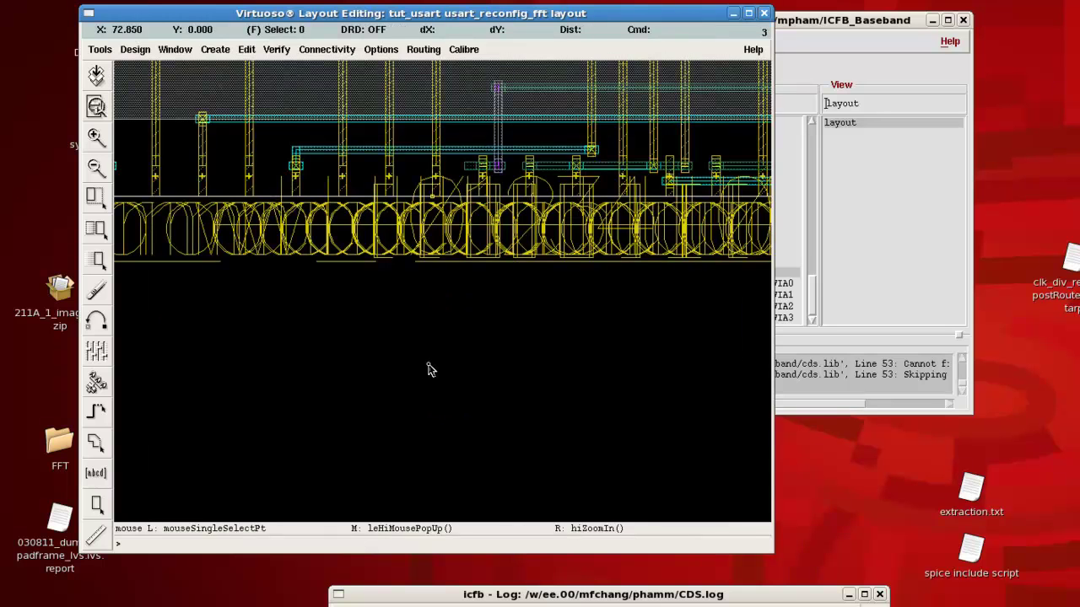
{"action": "key", "text": "Right"}
{"action": "key", "text": "Right"}
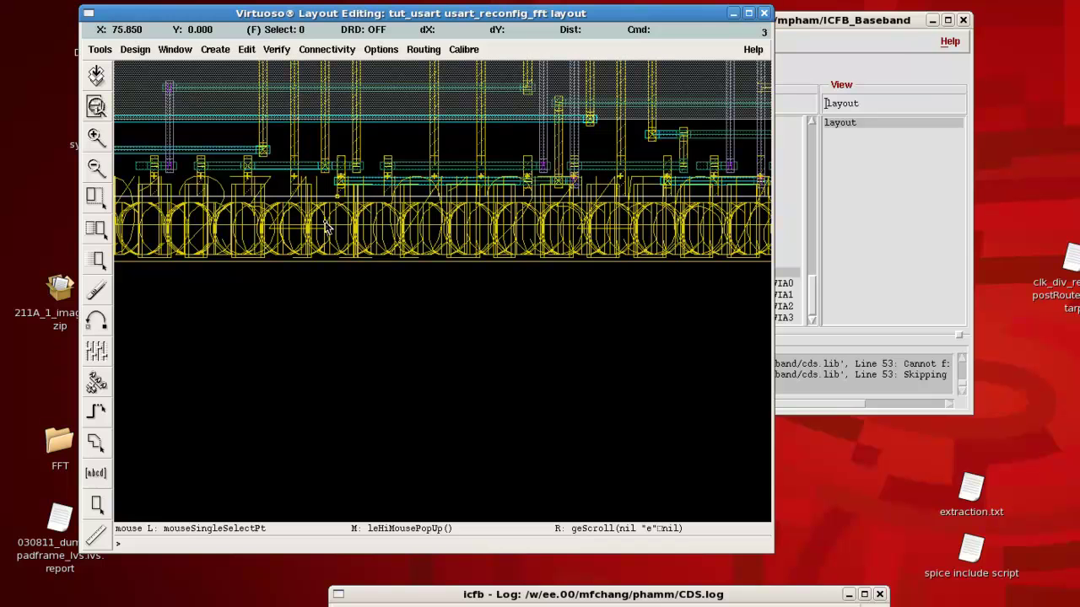
{"action": "key", "text": "f"}
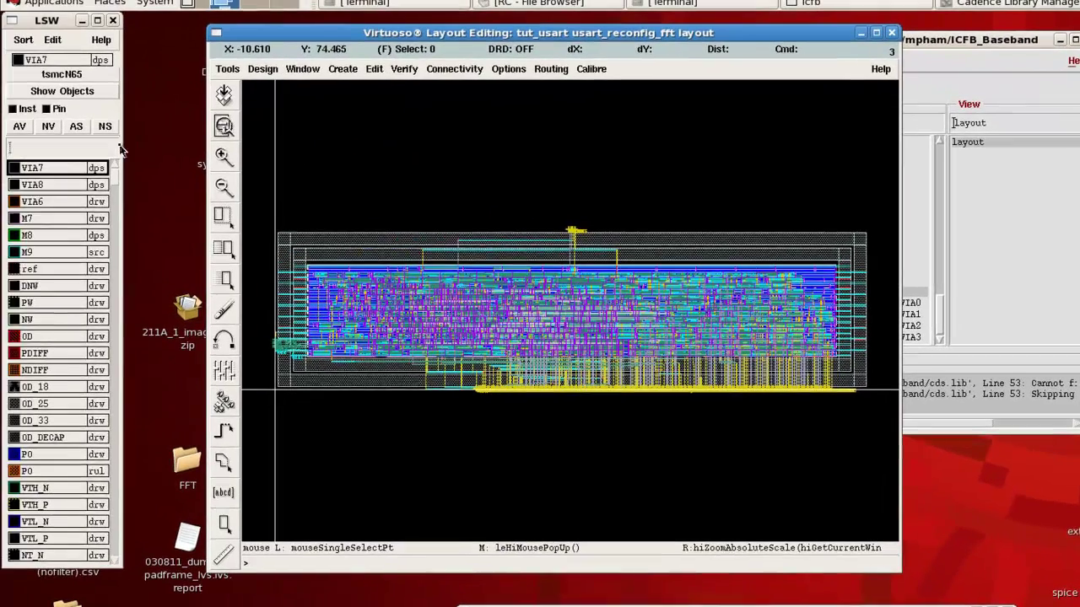
Step: Find the metal pin layers in the layer list, make all layers unselectable, and make only the M2 pin layer selectable
{"action": "left_click_drag", "start_coordinate": [118, 177], "coordinate": [120, 191]}
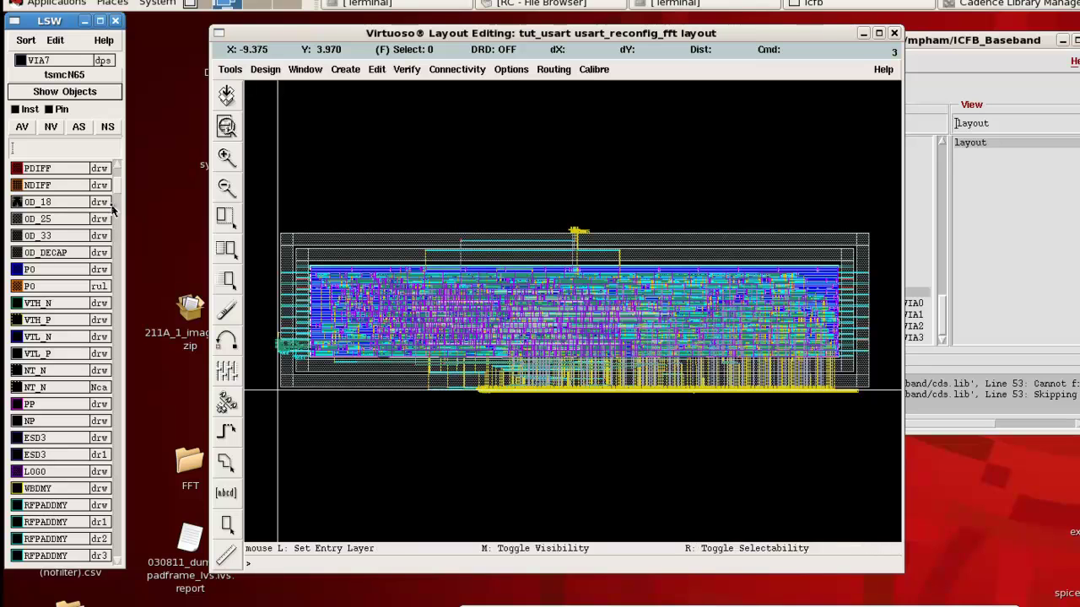
{"action": "scroll", "coordinate": [115, 193], "scroll_direction": "down", "scroll_amount": 2}
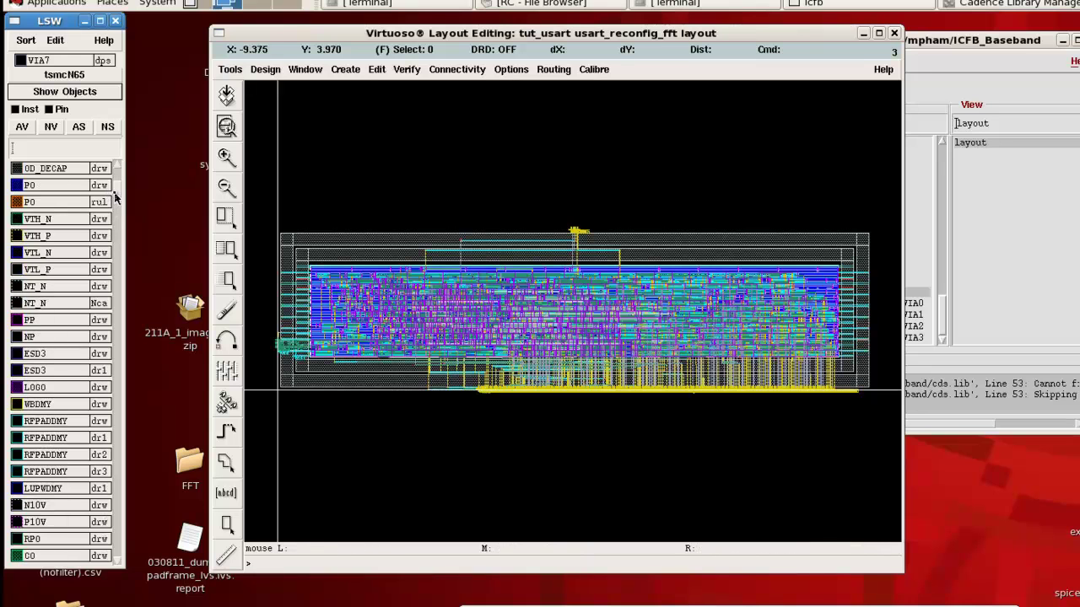
{"action": "scroll", "coordinate": [115, 197], "scroll_direction": "down", "scroll_amount": 5}
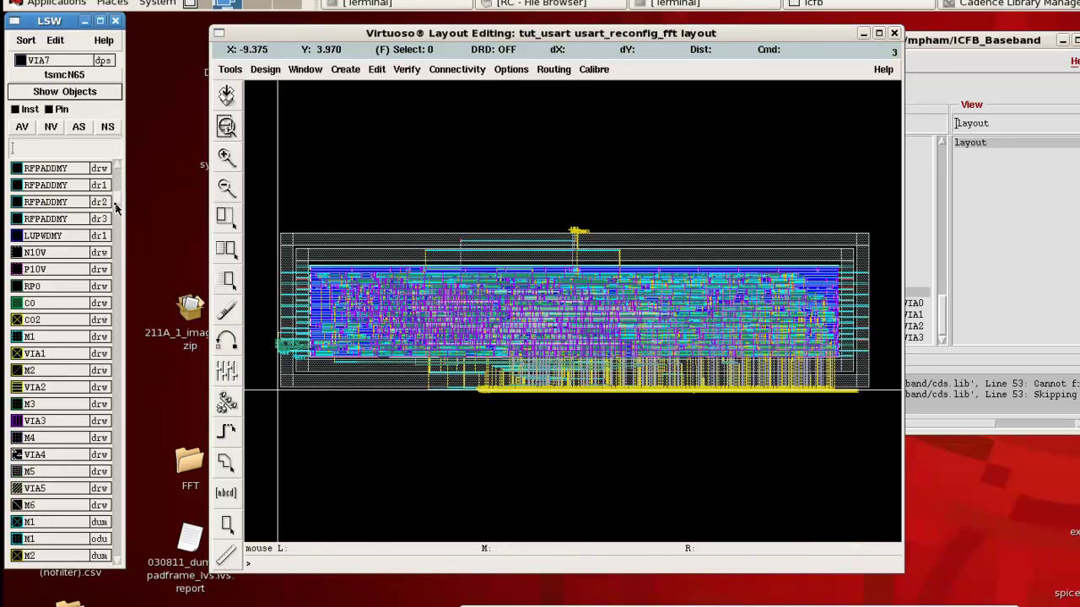
{"action": "left_click_drag", "start_coordinate": [116, 209], "coordinate": [118, 315]}
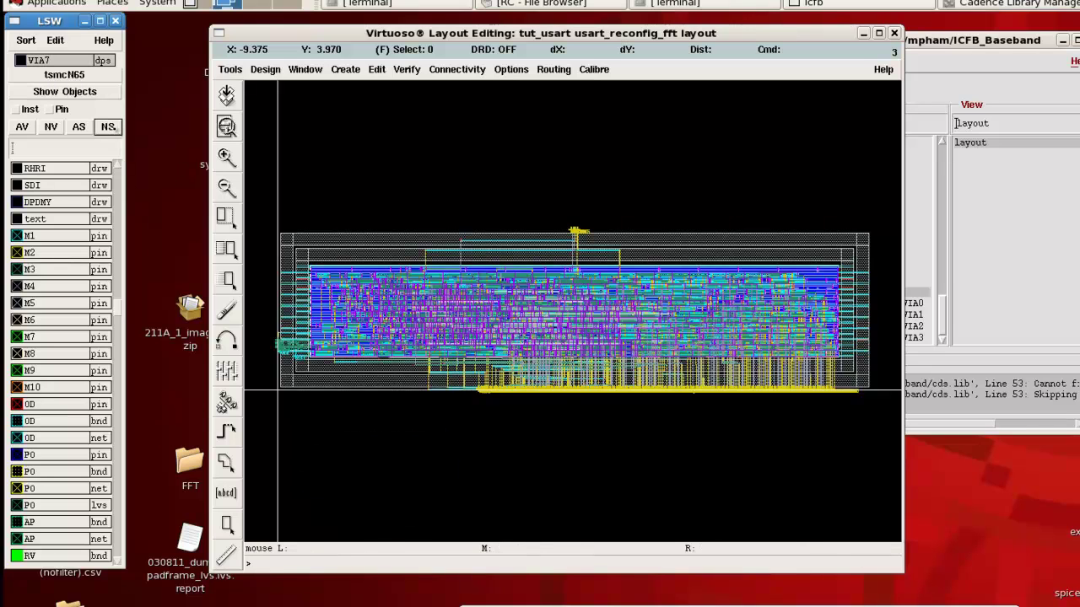
{"action": "left_click", "coordinate": [108, 127]}
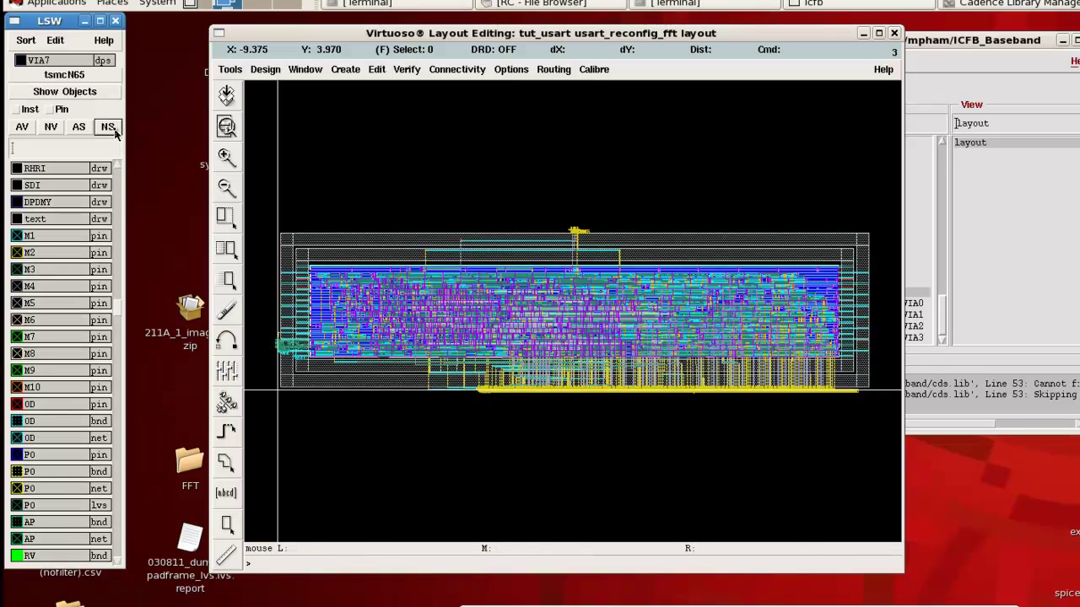
{"action": "right_click", "coordinate": [42, 257]}
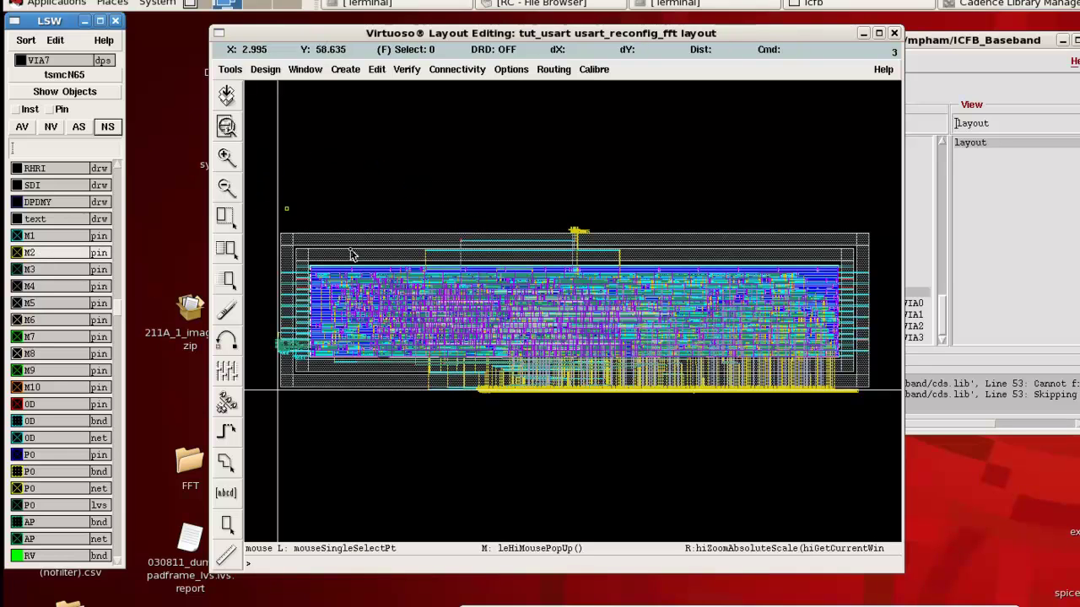
Step: Select the M2 pin labels on the layout's upper edge and set their common height to 0.3 and rotation to R90
{"action": "left_click_drag", "start_coordinate": [269, 175], "coordinate": [885, 431]}
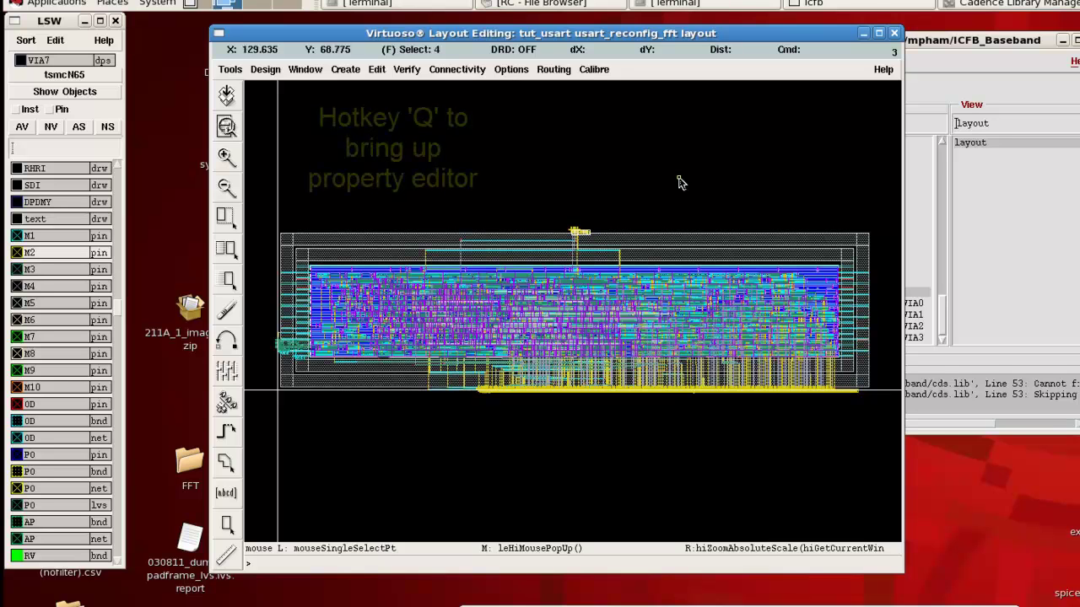
{"action": "key", "text": "q"}
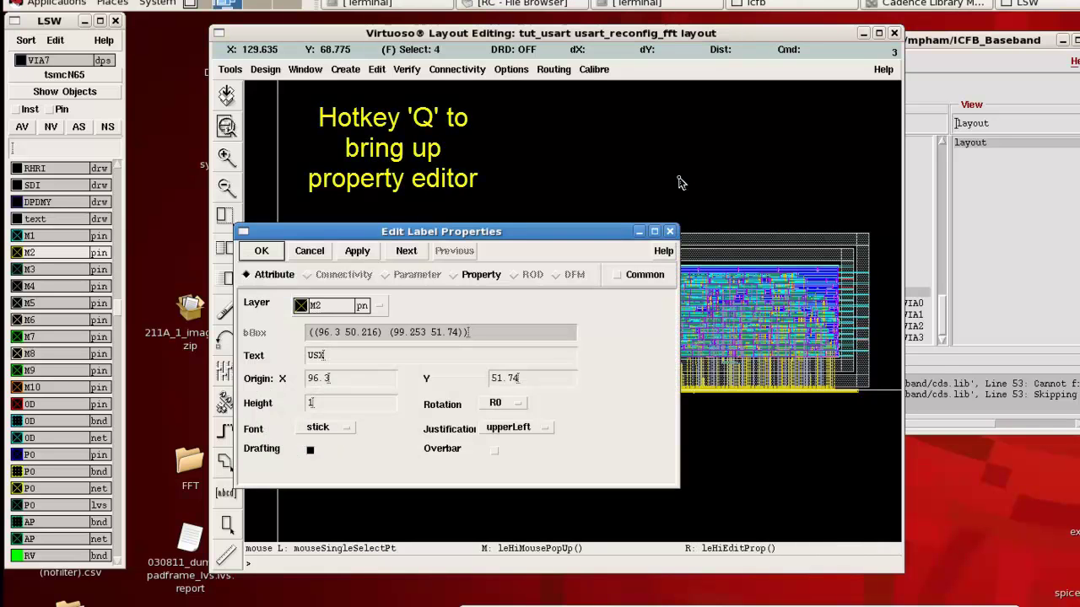
{"action": "left_click_drag", "start_coordinate": [1011, 157], "coordinate": [1049, 58]}
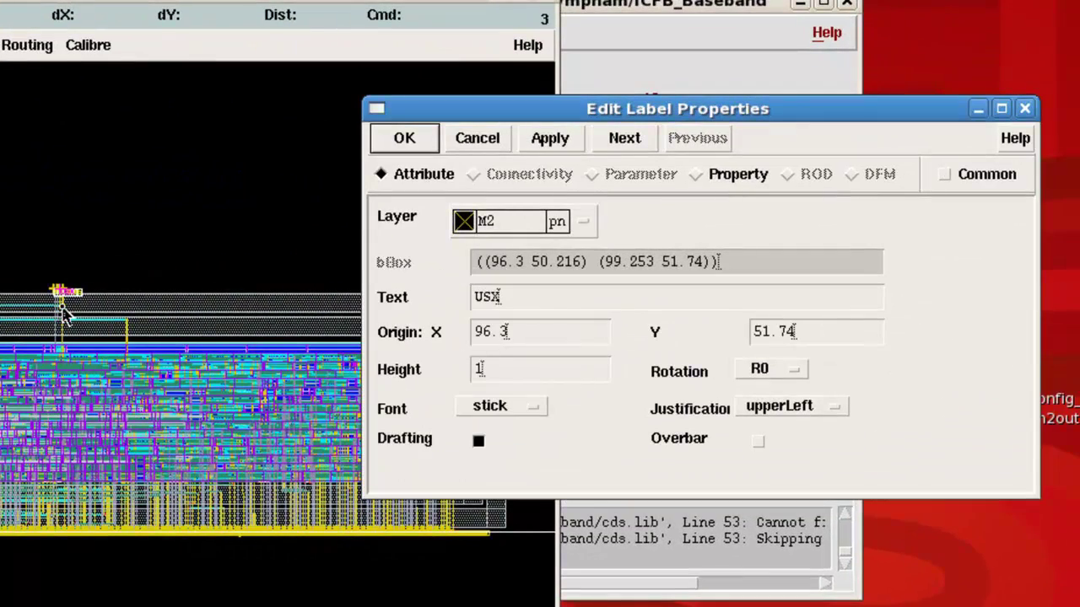
{"action": "left_click", "coordinate": [947, 176]}
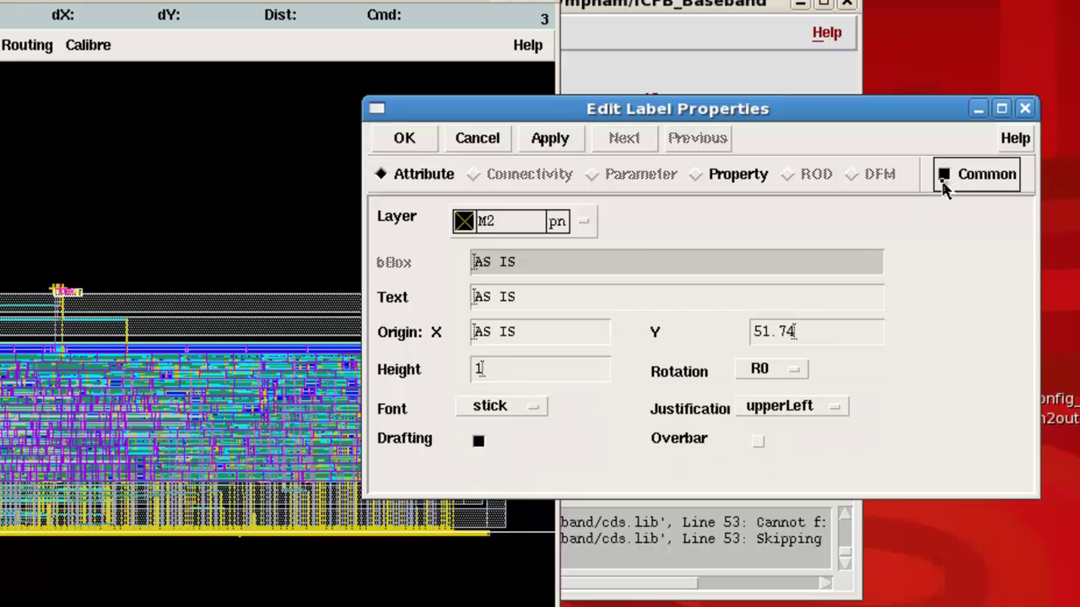
{"action": "left_click", "coordinate": [495, 371]}
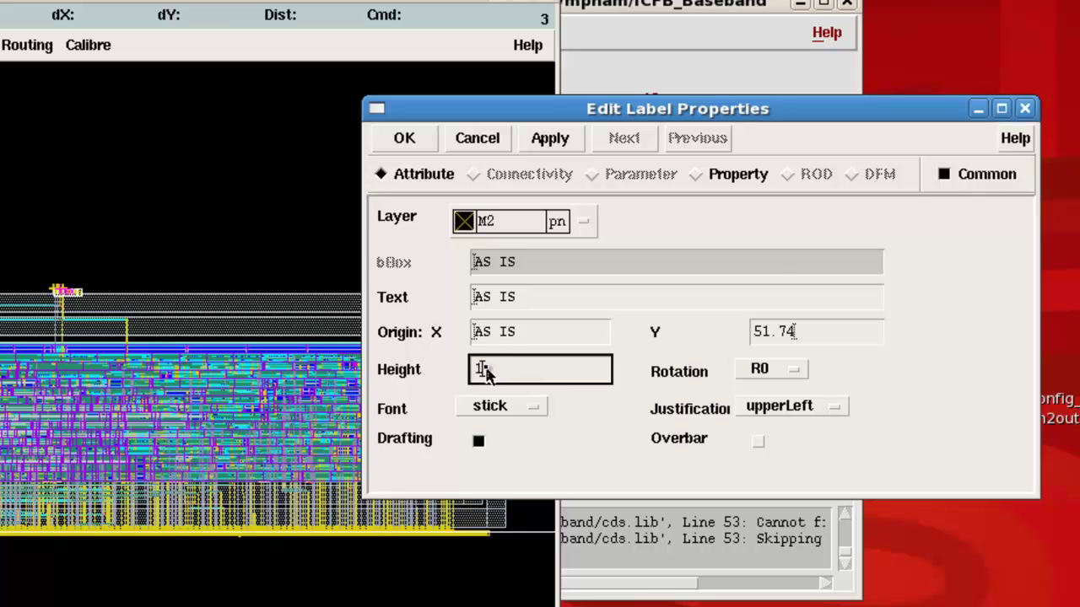
{"action": "double_click", "coordinate": [488, 373]}
{"action": "left_click", "coordinate": [763, 375]}
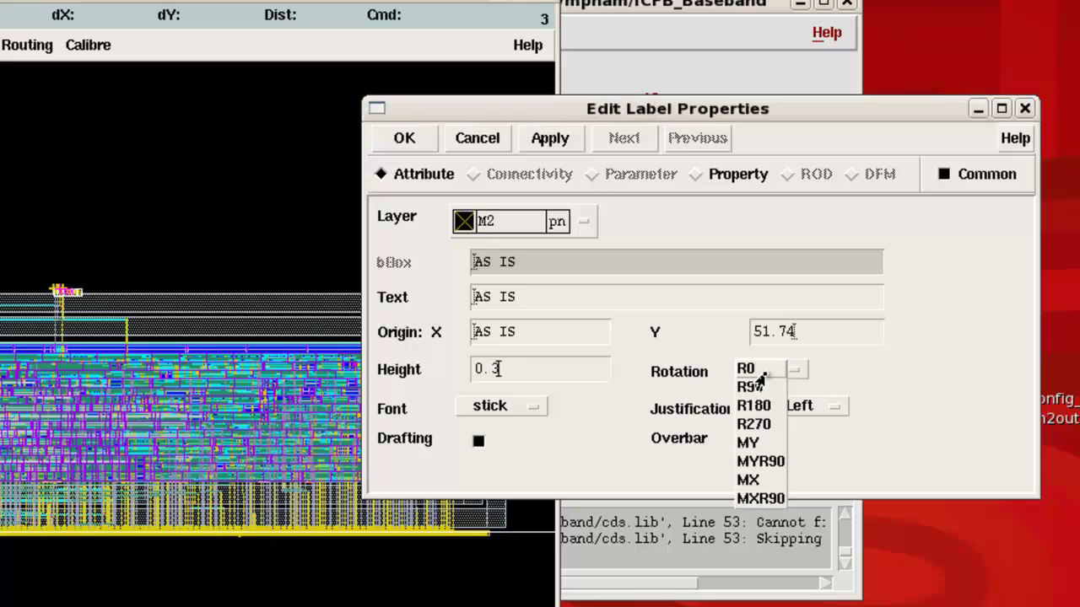
{"action": "left_click", "coordinate": [749, 390]}
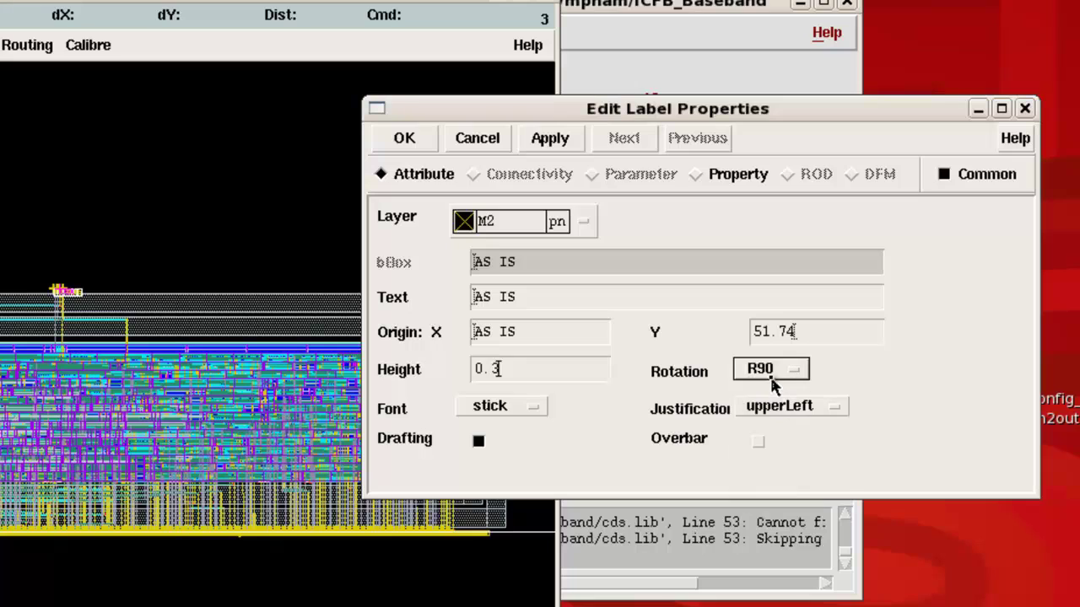
{"action": "left_click", "coordinate": [708, 131]}
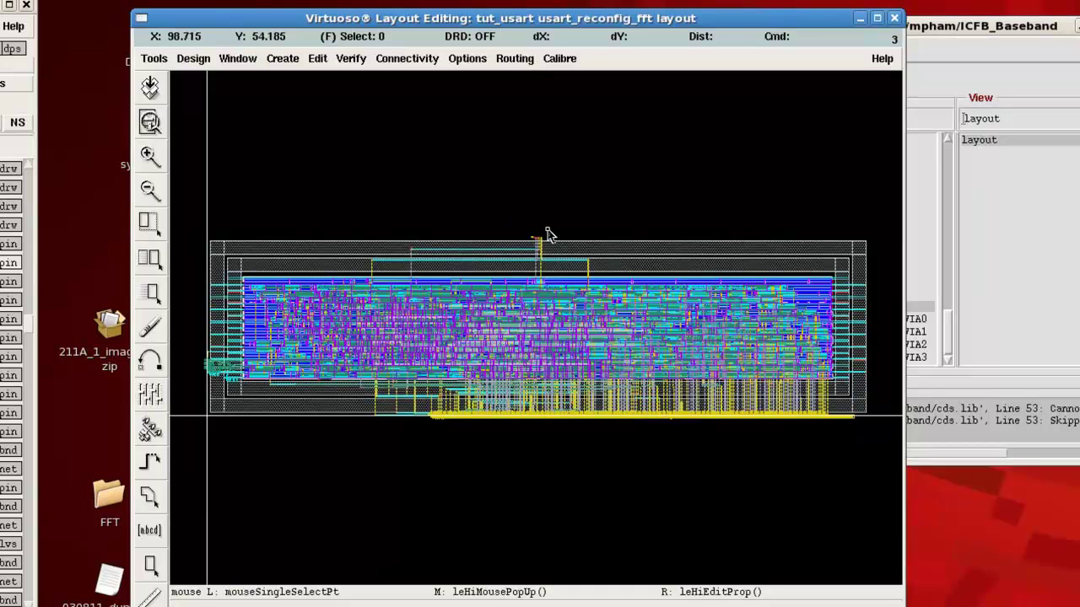
{"action": "right_click_drag", "start_coordinate": [526, 221], "coordinate": [559, 268]}
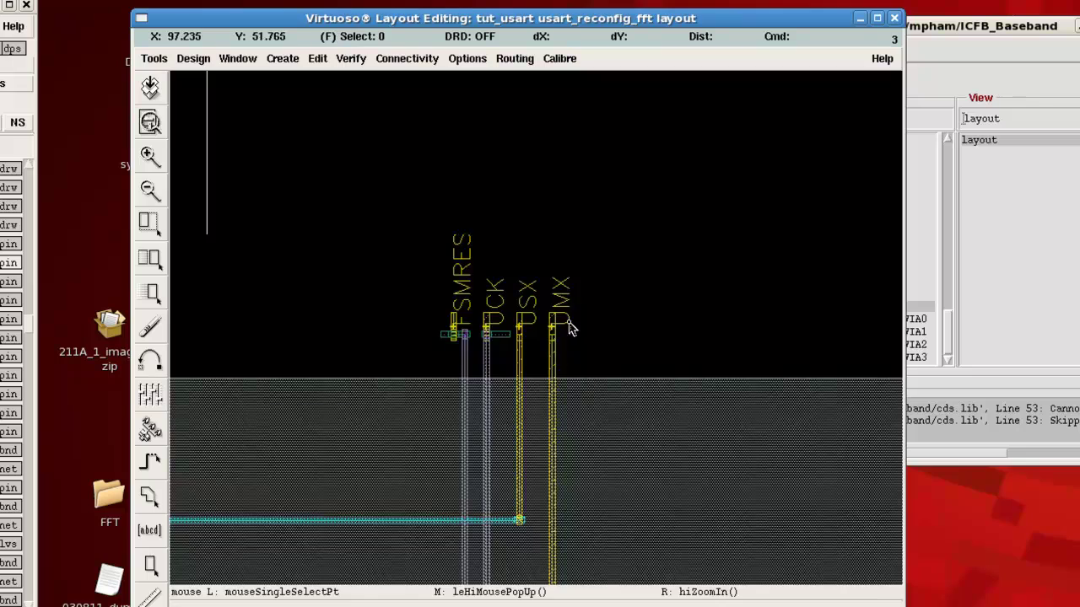
Step: Select the M2 pin labels along the layout's lower edge and set their common height to 0.3 and rotation to R270
{"action": "key", "text": "f"}
{"action": "left_click_drag", "start_coordinate": [385, 446], "coordinate": [806, 403]}
{"action": "key", "text": "q"}
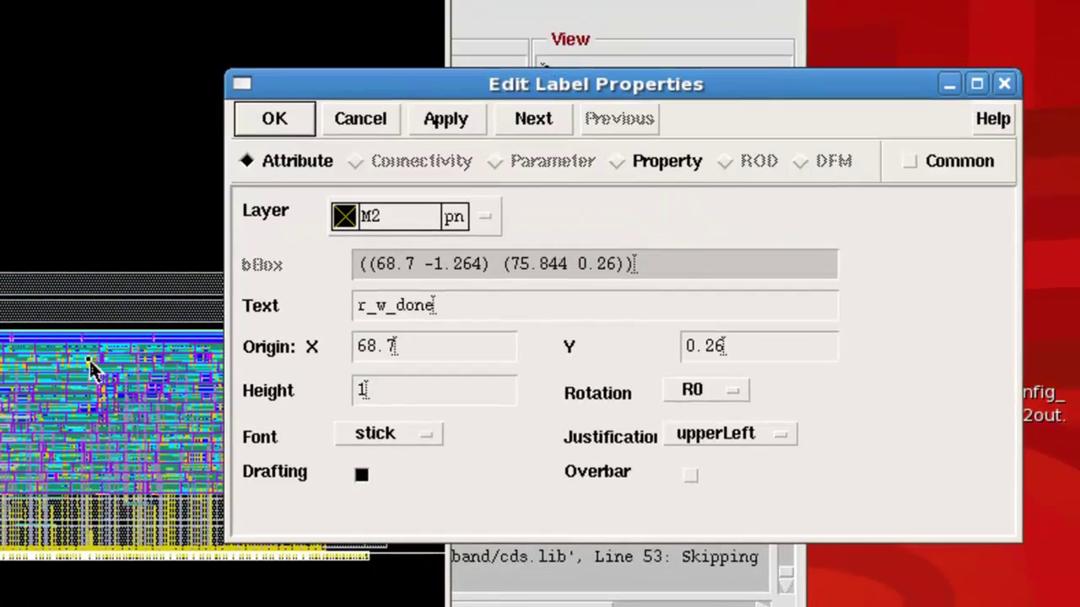
{"action": "left_click", "coordinate": [915, 163]}
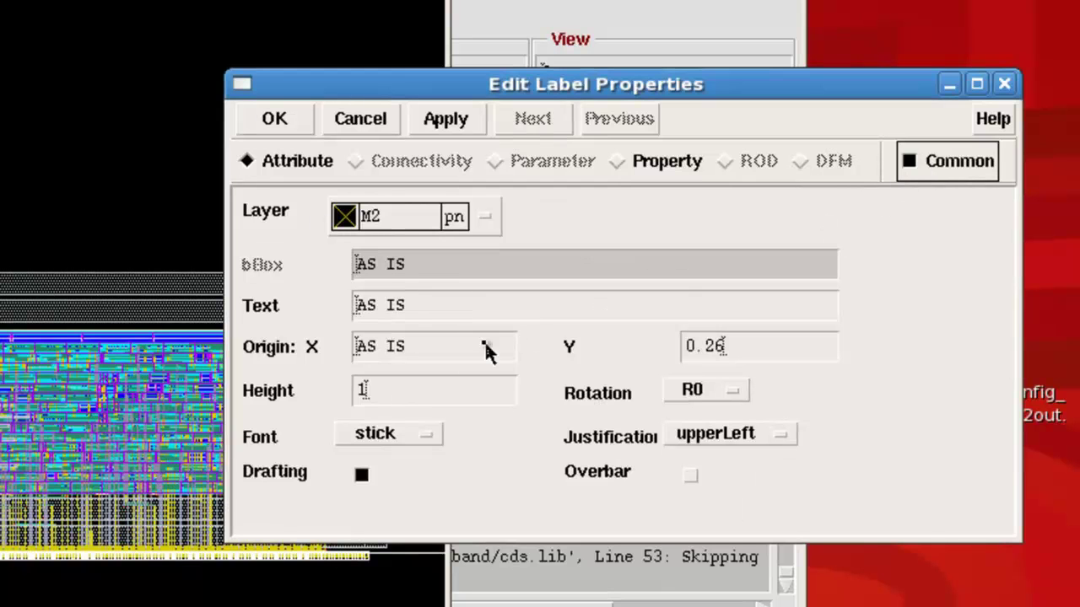
{"action": "left_click", "coordinate": [390, 392]}
{"action": "type", "text": "0.3"}
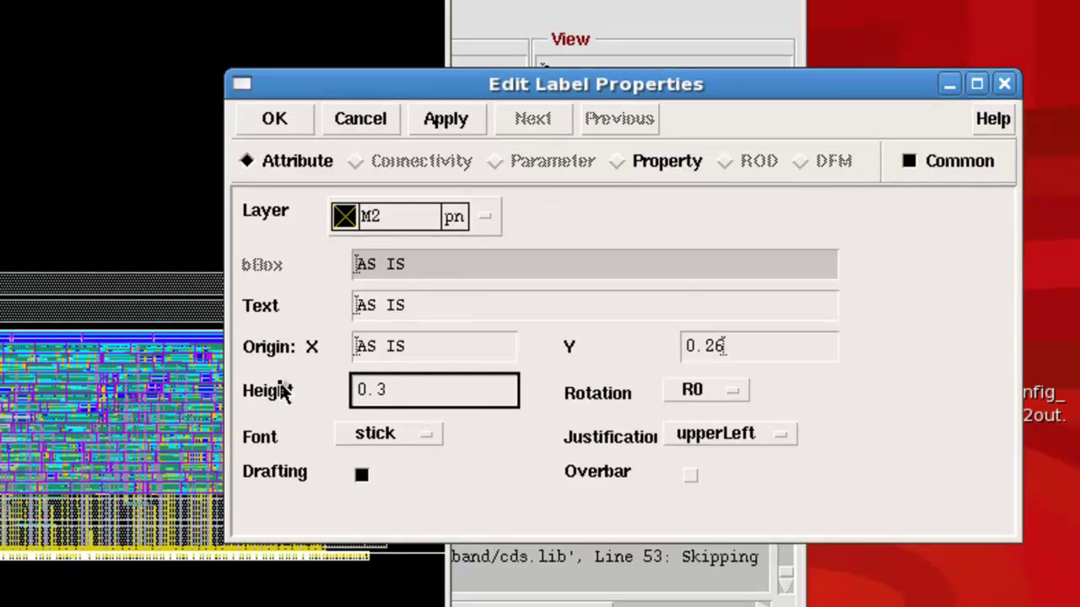
{"action": "left_click", "coordinate": [717, 400]}
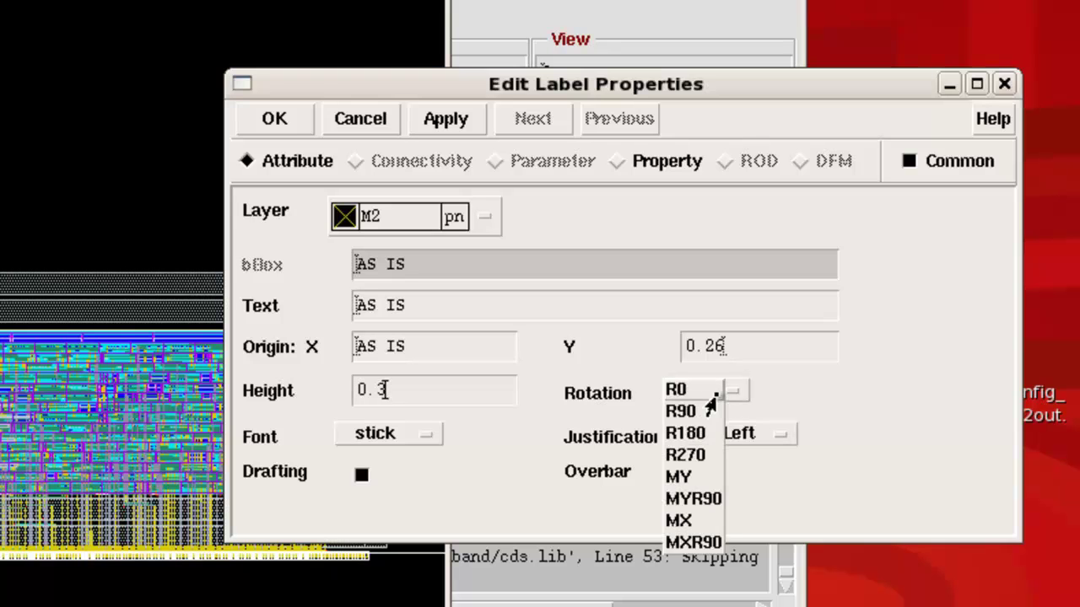
{"action": "left_click", "coordinate": [682, 458]}
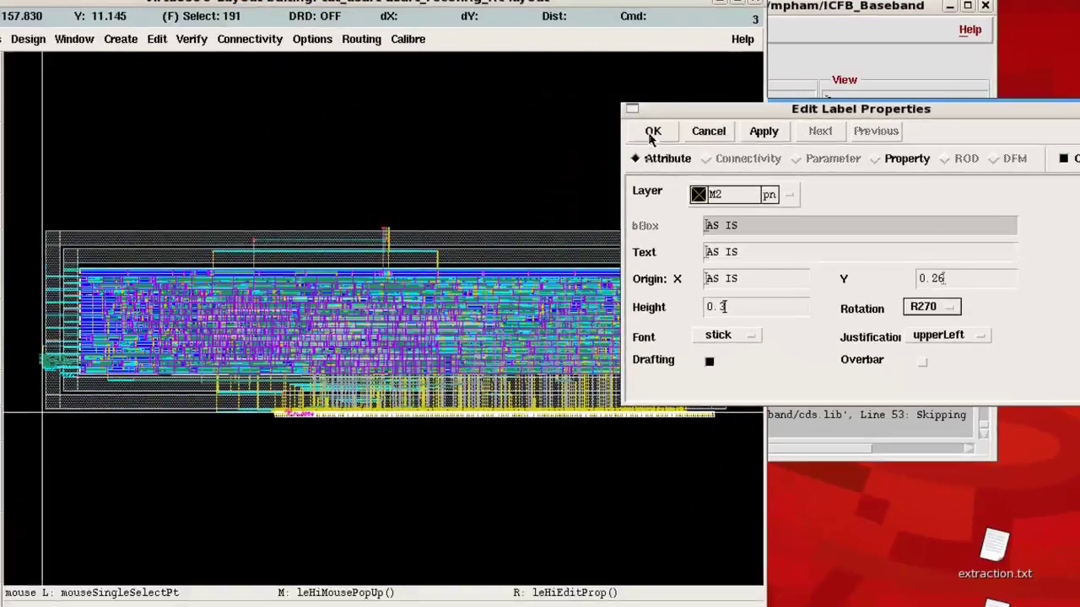
{"action": "left_click", "coordinate": [651, 133]}
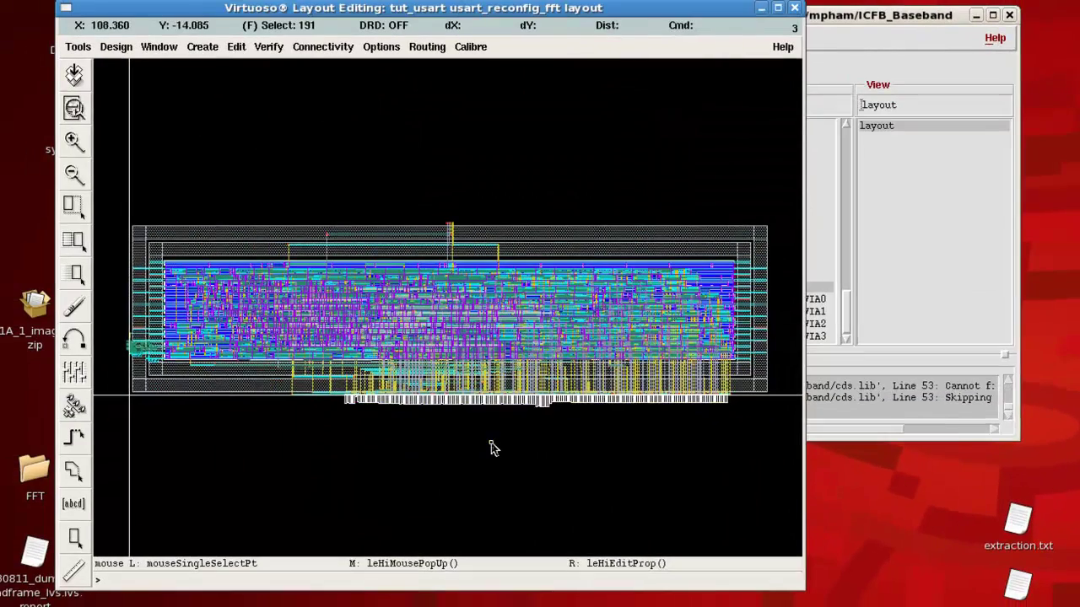
Step: Examine the resized and rotated read_out labels along the layout's lower edge up close
{"action": "key", "text": "z"}
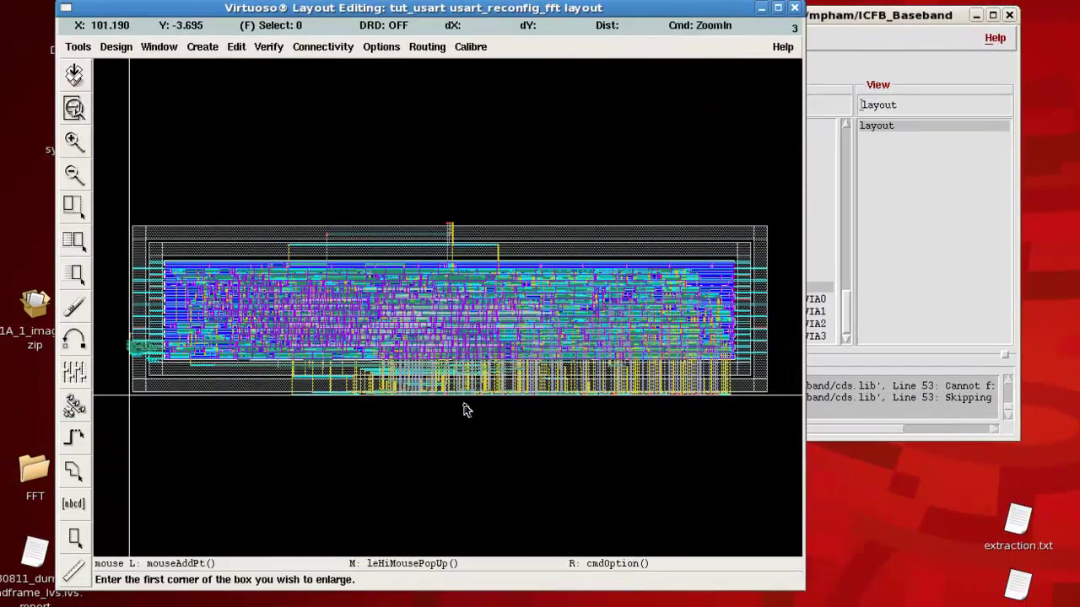
{"action": "left_click", "coordinate": [467, 410]}
{"action": "left_click", "coordinate": [474, 412]}
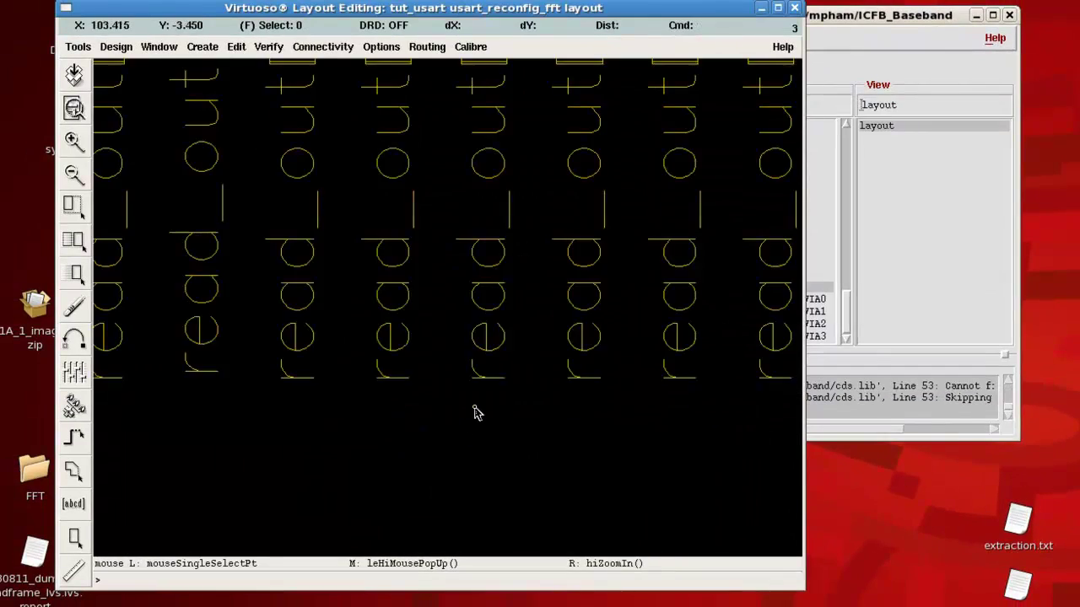
{"action": "key", "text": "shift+z"}
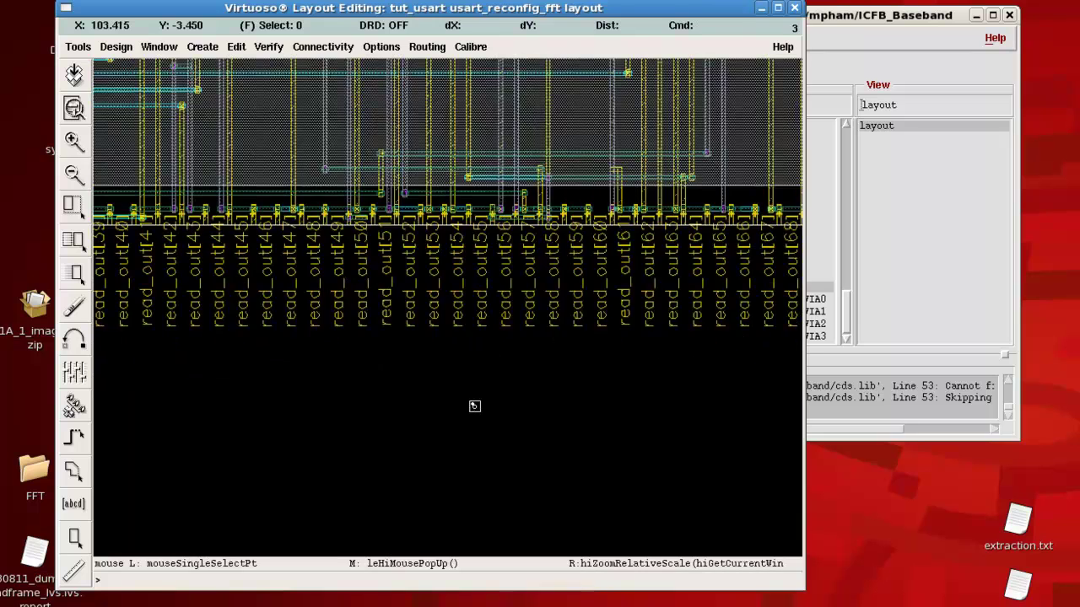
{"action": "key", "text": "Up"}
{"action": "key", "text": "Left"}
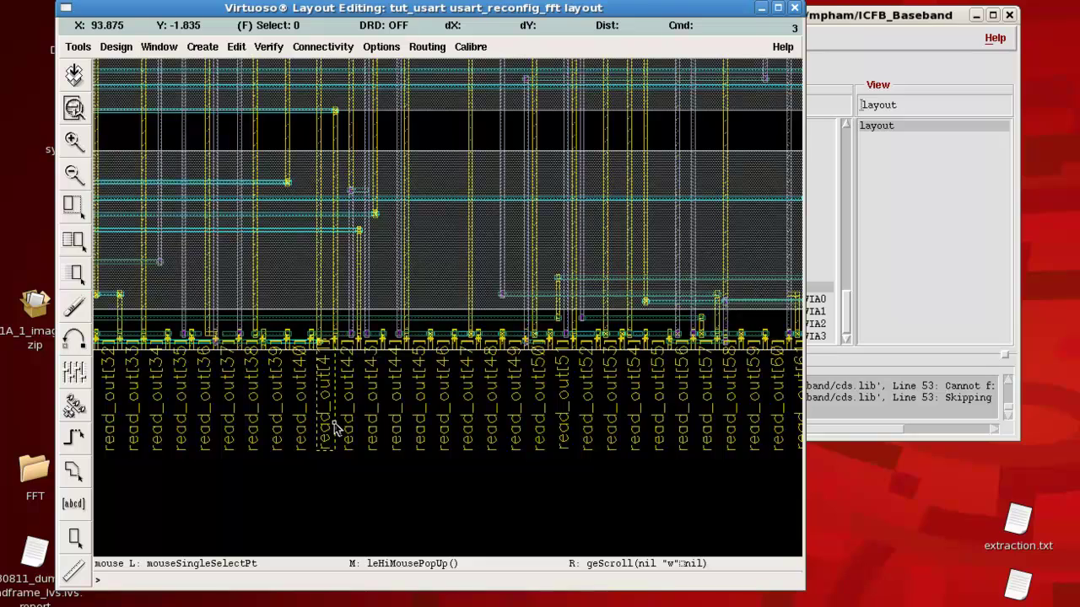
{"action": "key", "text": "Left"}
{"action": "key", "text": "Left"}
{"action": "key", "text": "Left"}
{"action": "key", "text": "Left"}
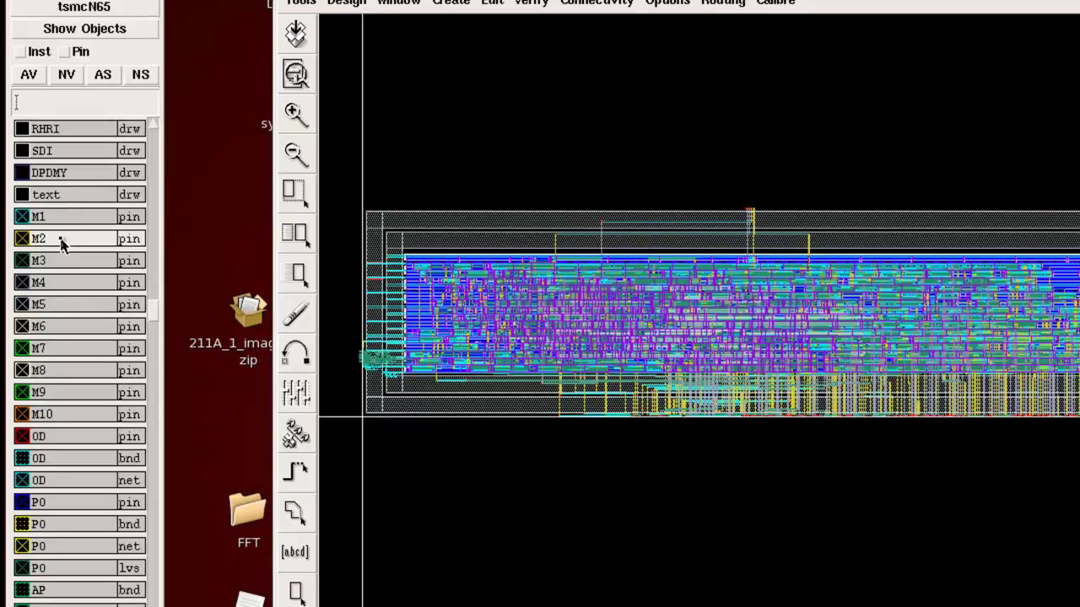
Step: Switch selectability from the M2 to the M3 pin layer and set the common height of the layout's left-edge M3 labels to 0.3
{"action": "left_click", "coordinate": [62, 243]}
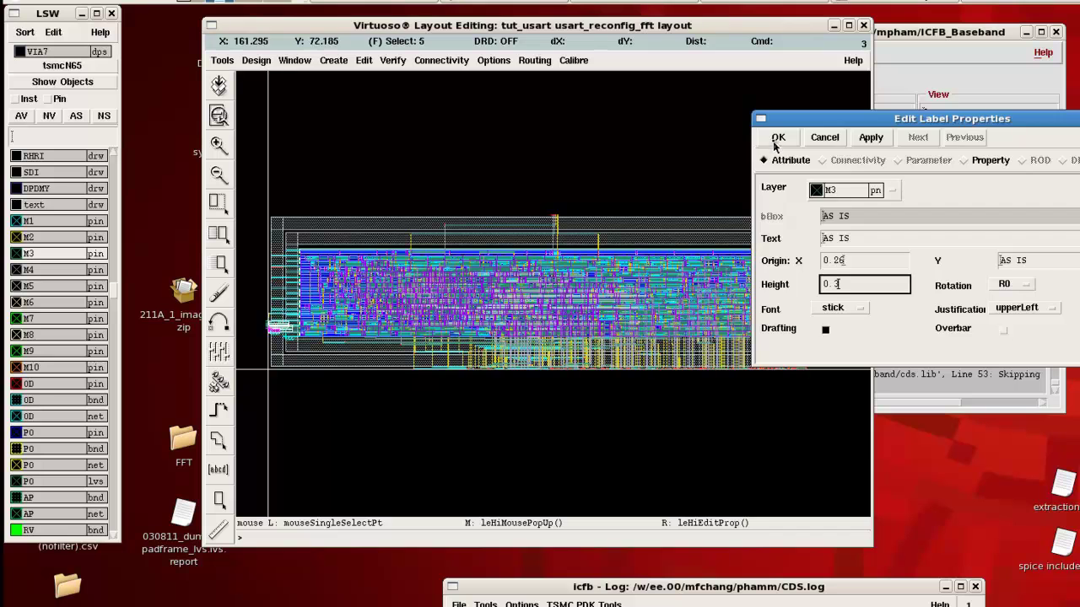
{"action": "left_click", "coordinate": [778, 136]}
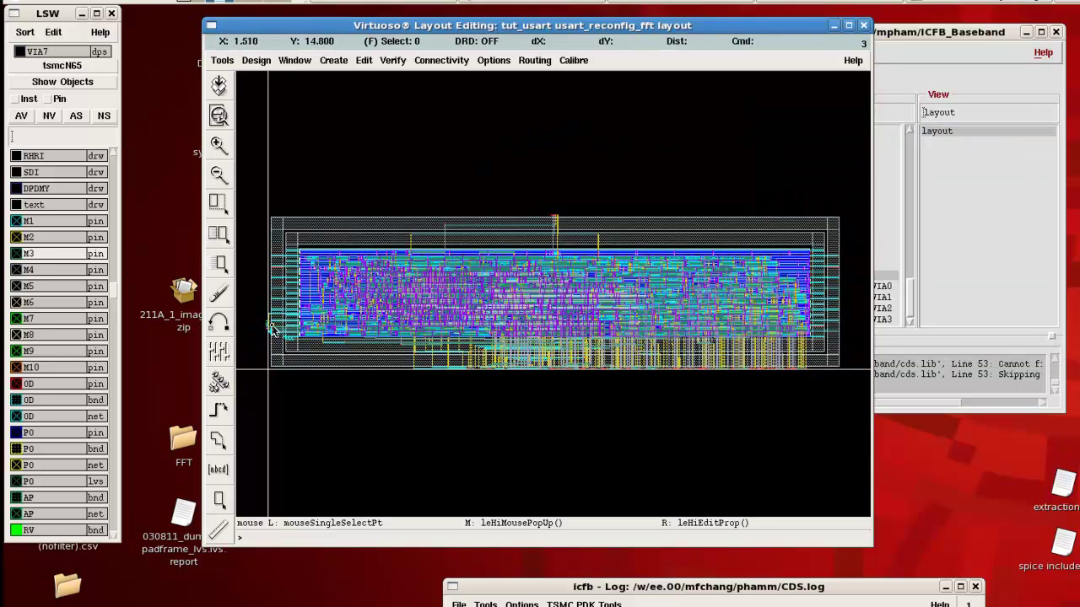
{"action": "key", "text": "z"}
{"action": "left_click", "coordinate": [266, 317]}
{"action": "left_click", "coordinate": [290, 337]}
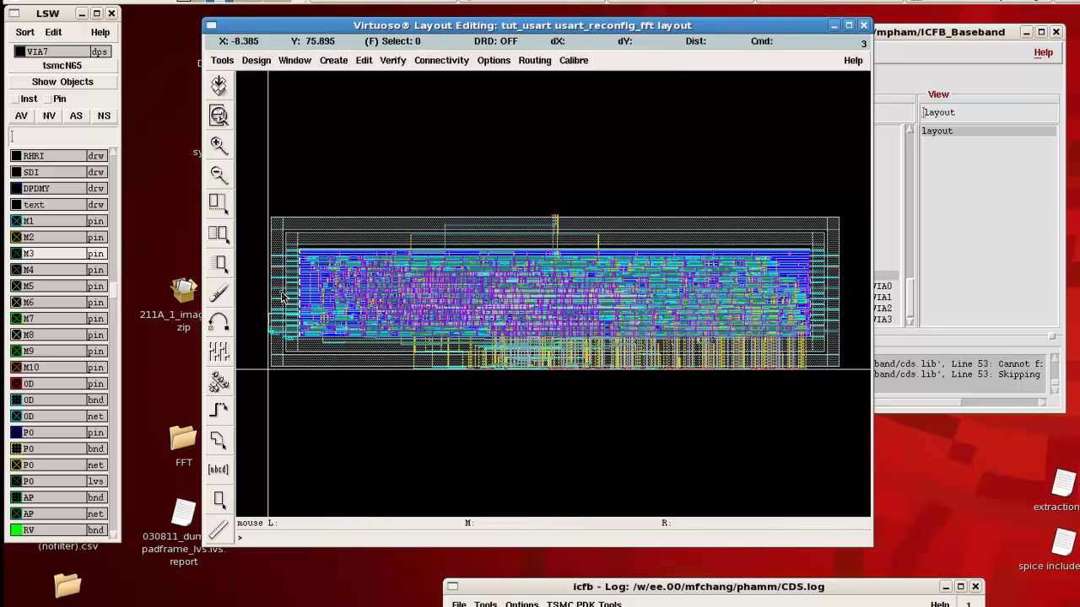
Step: Make all layers selectable again and launch Calibre DRC on the layout without loading a runset file
{"action": "left_click", "coordinate": [75, 115]}
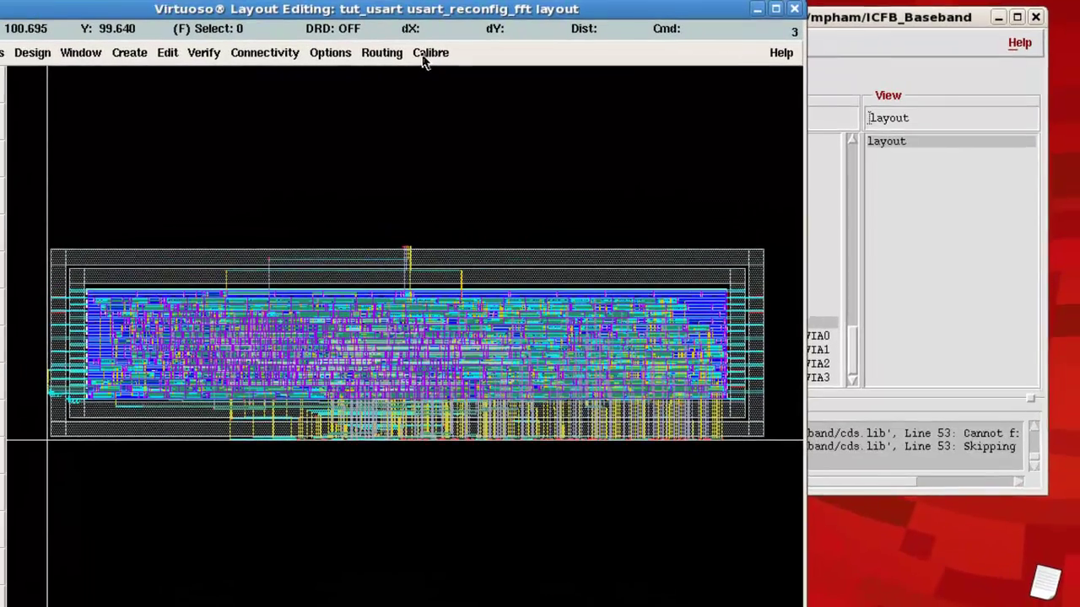
{"action": "left_click", "coordinate": [414, 54]}
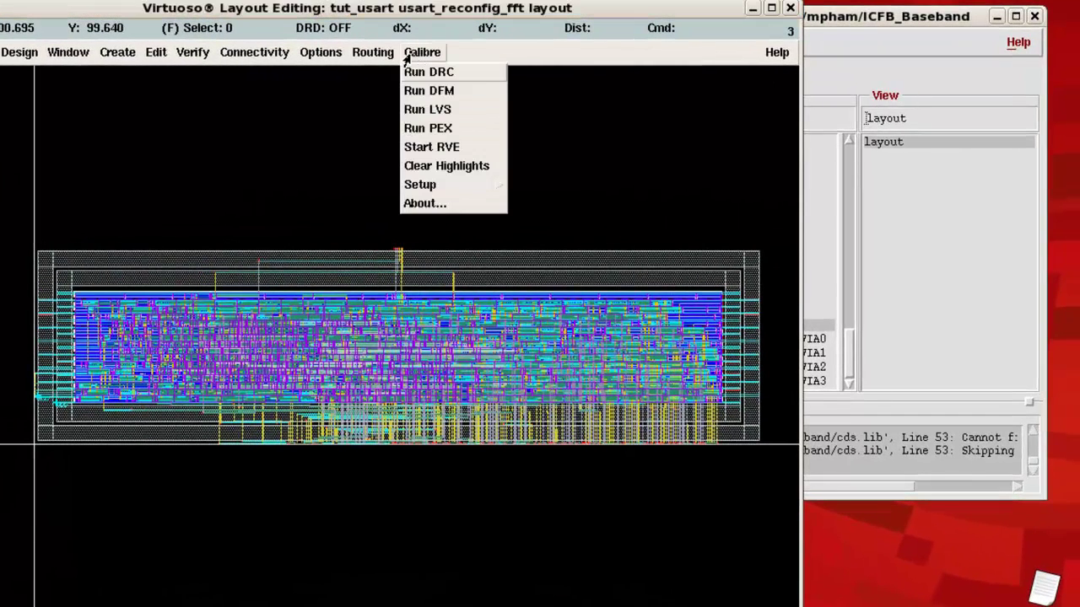
{"action": "left_click", "coordinate": [461, 74]}
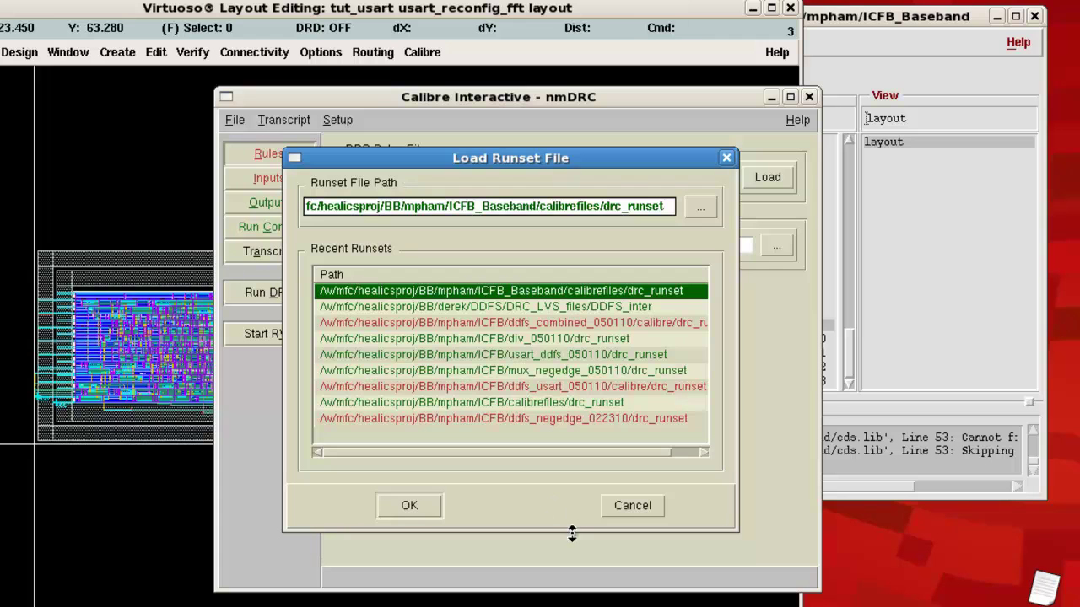
{"action": "left_click", "coordinate": [620, 509]}
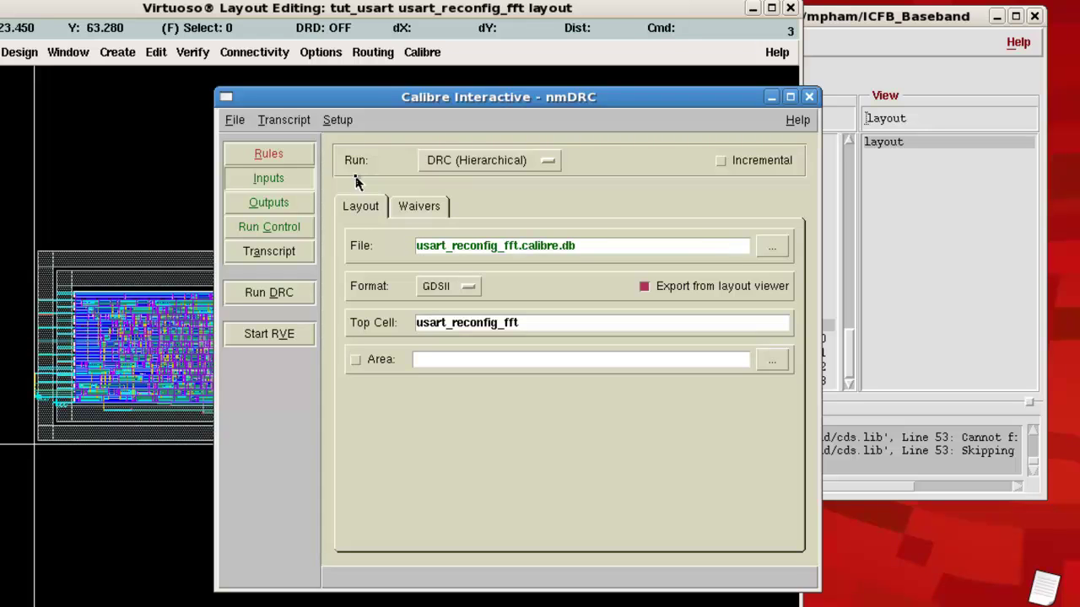
Step: Open the DRC rules settings and the DRC Rules File entry for editing
{"action": "left_click", "coordinate": [307, 158]}
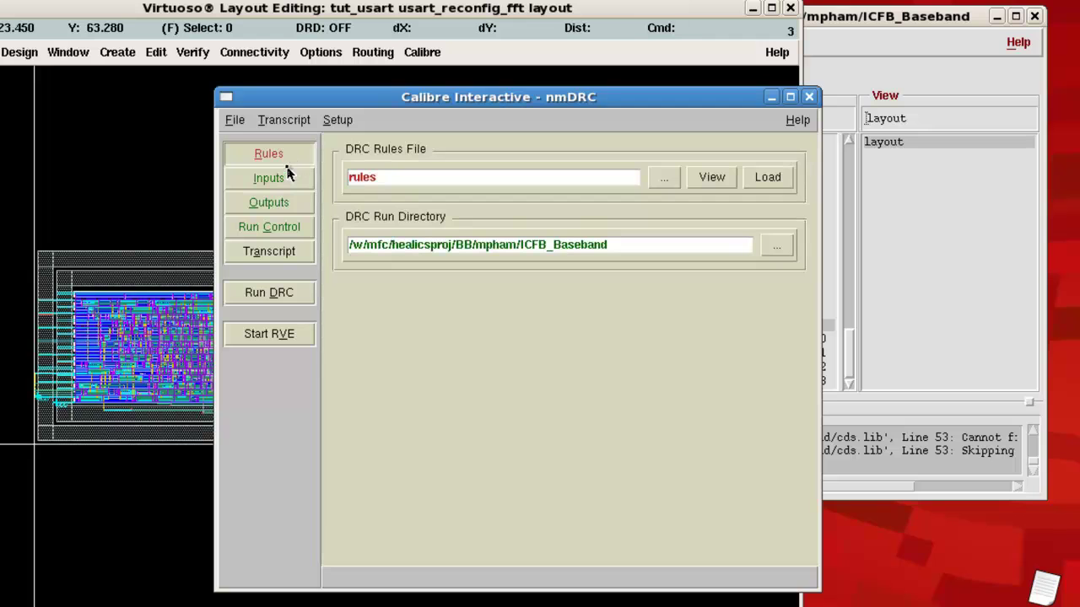
{"action": "left_click", "coordinate": [357, 177]}
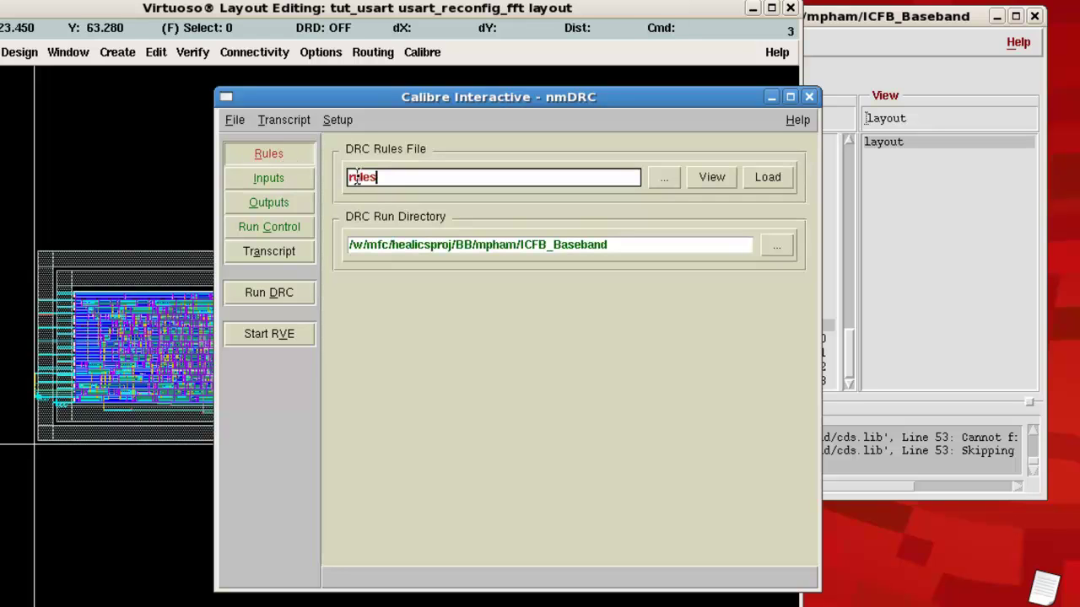
{"action": "double_click", "coordinate": [359, 177]}
{"action": "left_click", "coordinate": [383, 177]}
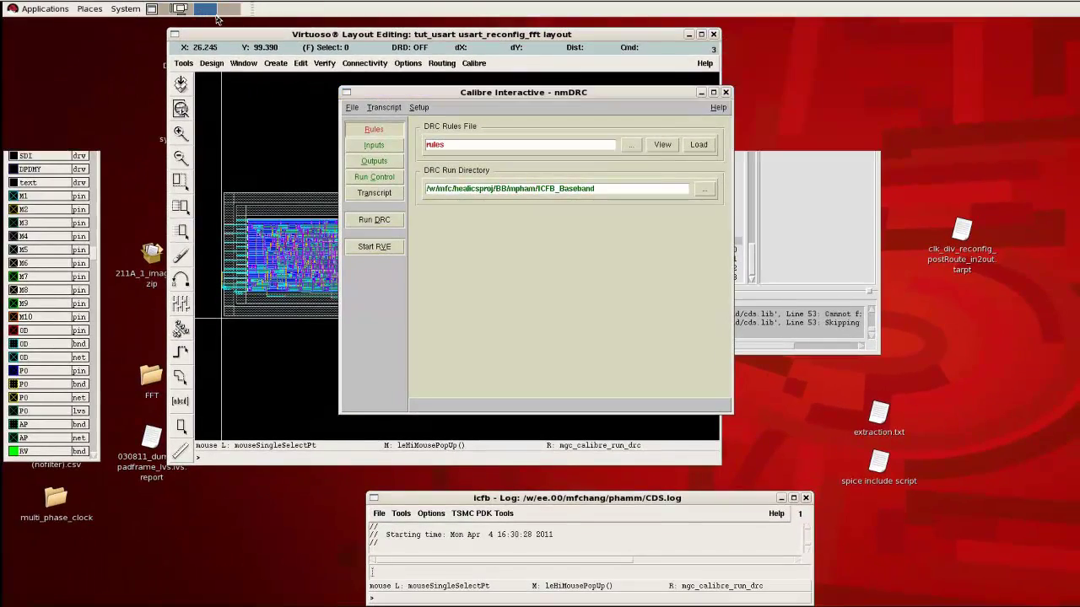
Step: Show the desktop by hiding all windows and open the list of Internet applications
{"action": "left_click", "coordinate": [152, 8]}
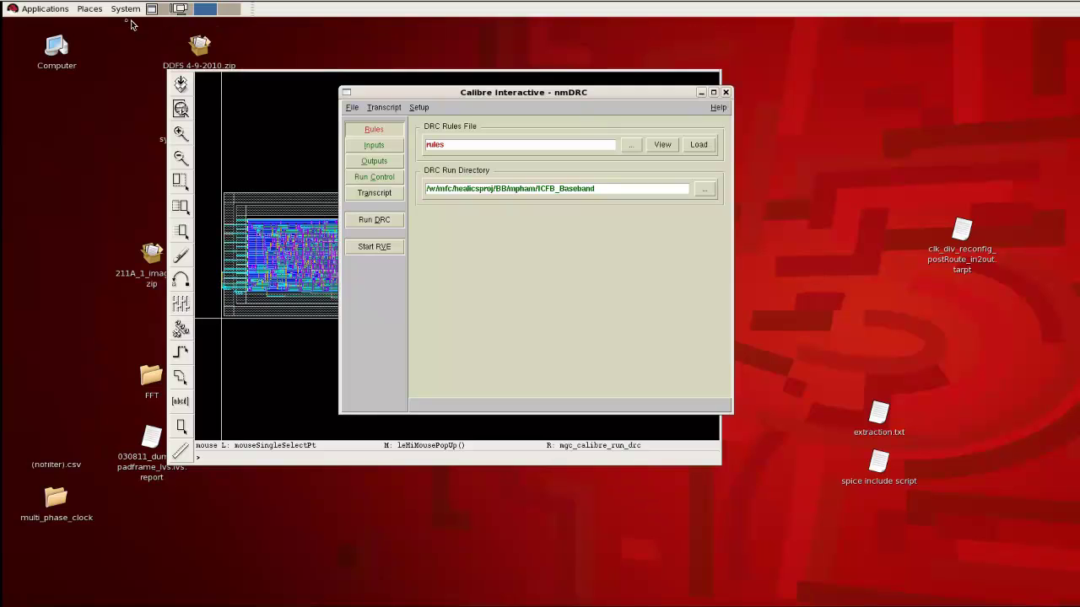
{"action": "left_click", "coordinate": [45, 9]}
{"action": "mouse_move", "coordinate": [56, 62]}
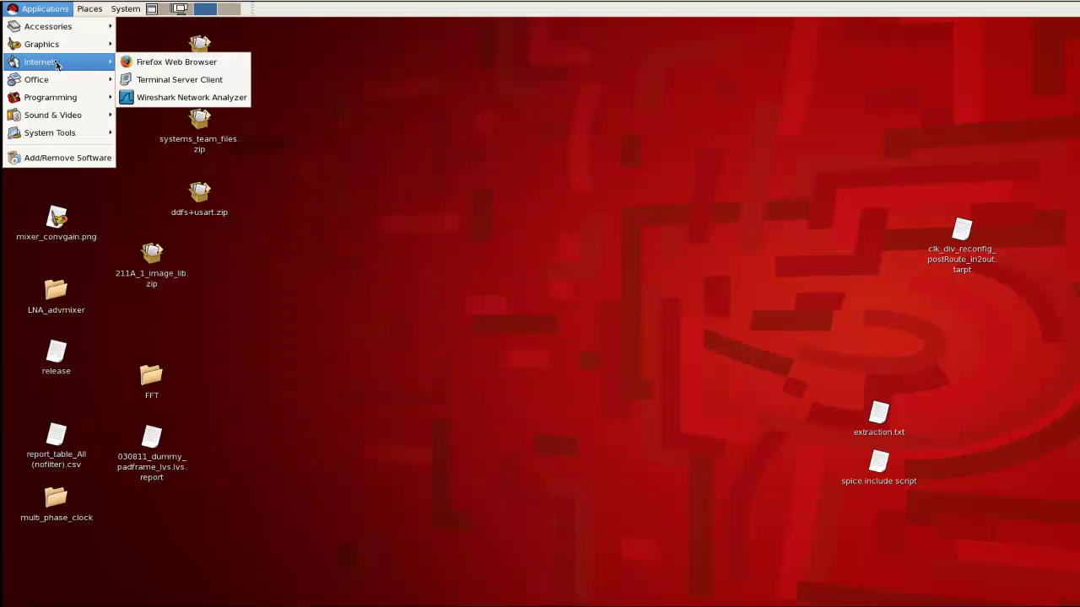